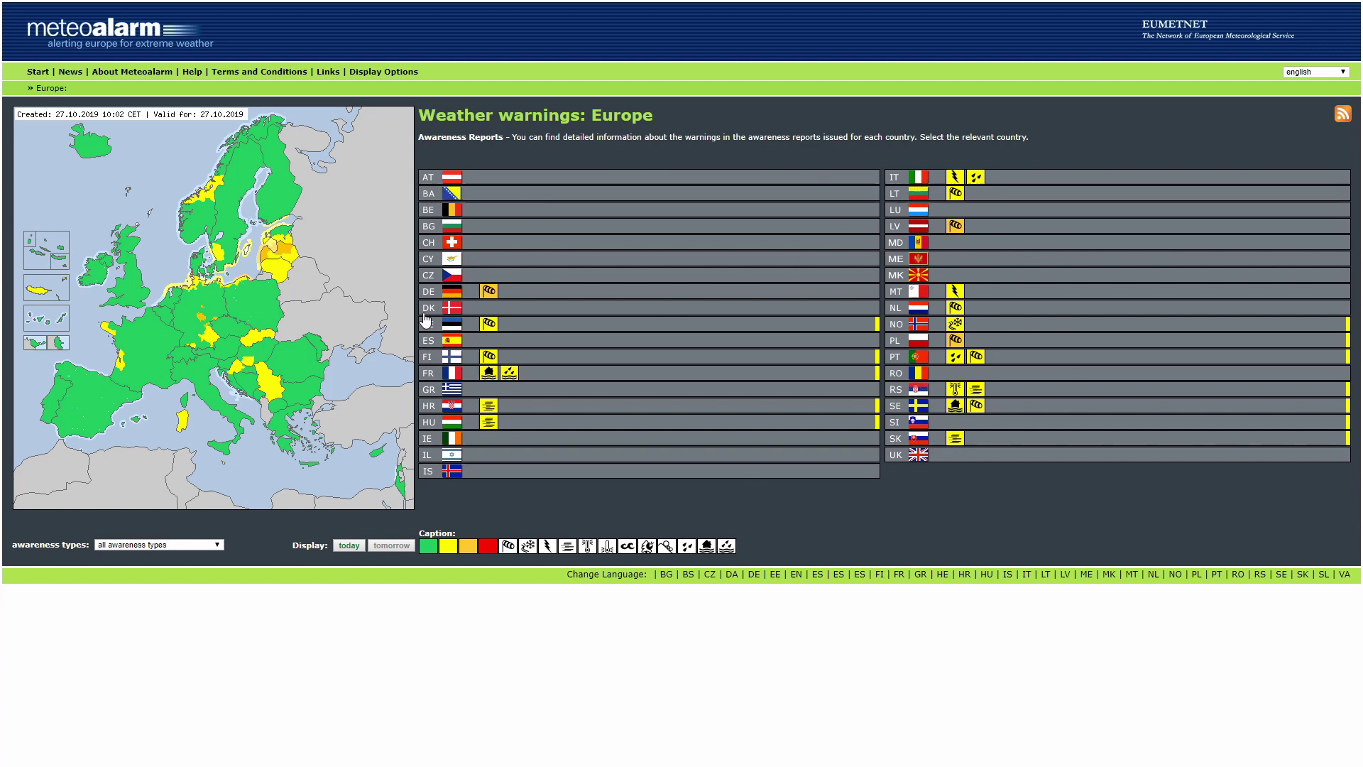
# - View the yellow fog warning for Zagreb regija in Croatia on Meteoalarm and select the region name
pyautogui.click(432, 409)
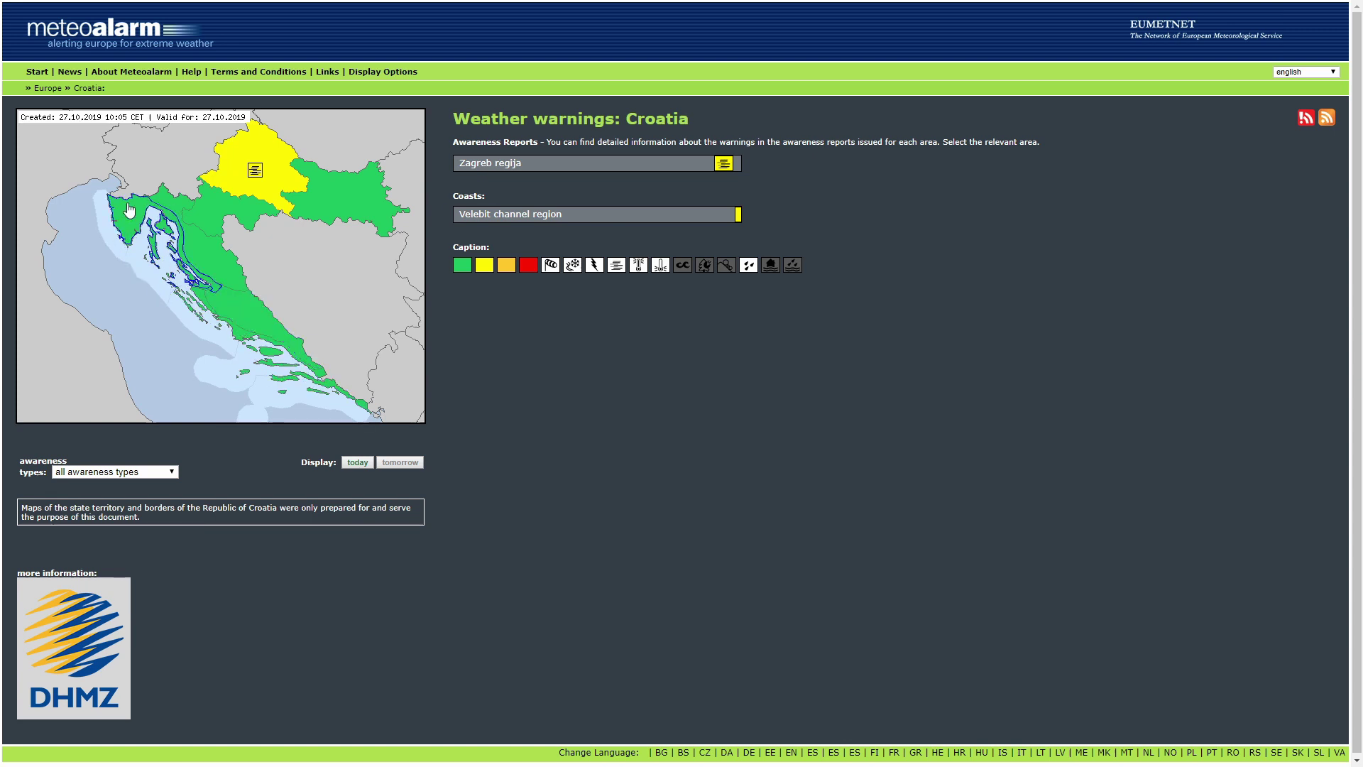
pyautogui.click(257, 172)
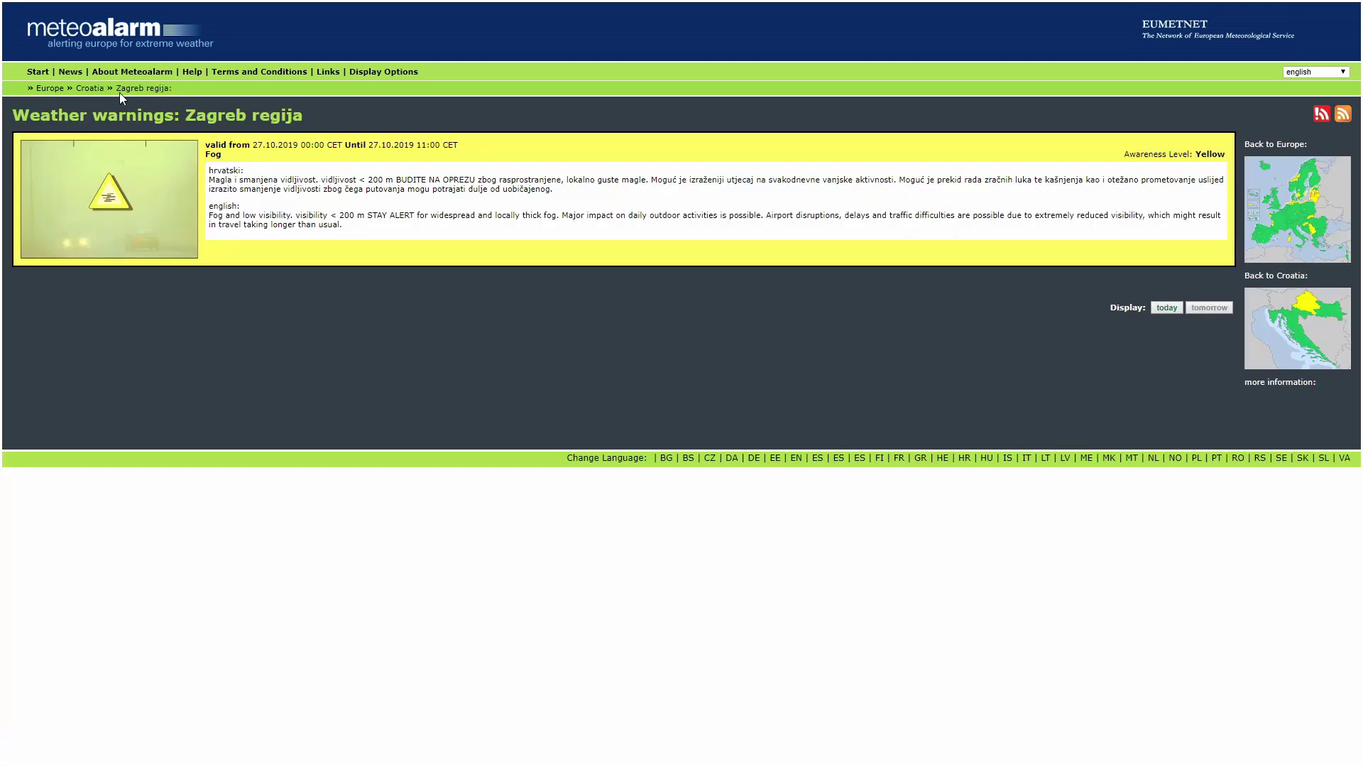
pyautogui.moveTo(118, 87); pyautogui.dragTo(170, 89)
# - Return to the Europe overview and view the Płocki region warnings in Poland
pyautogui.click(51, 88)
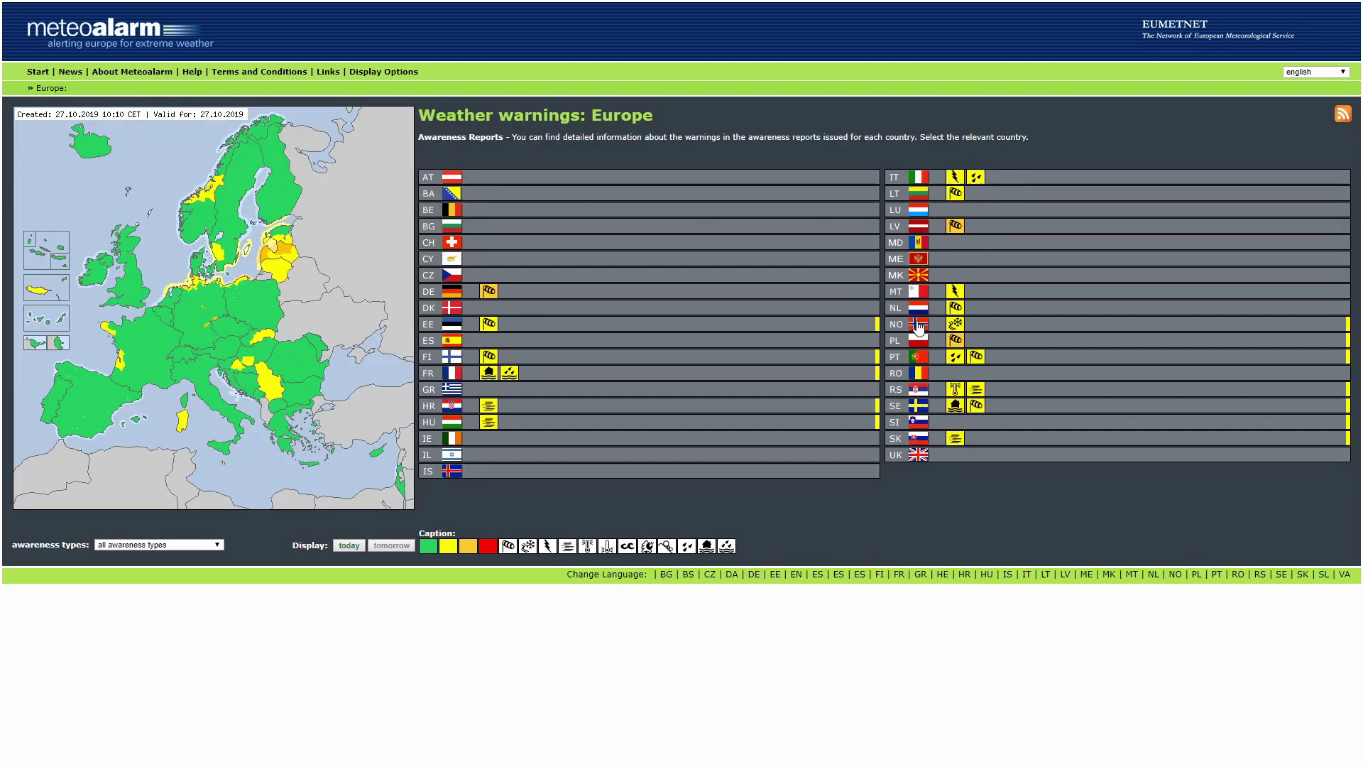
pyautogui.click(905, 348)
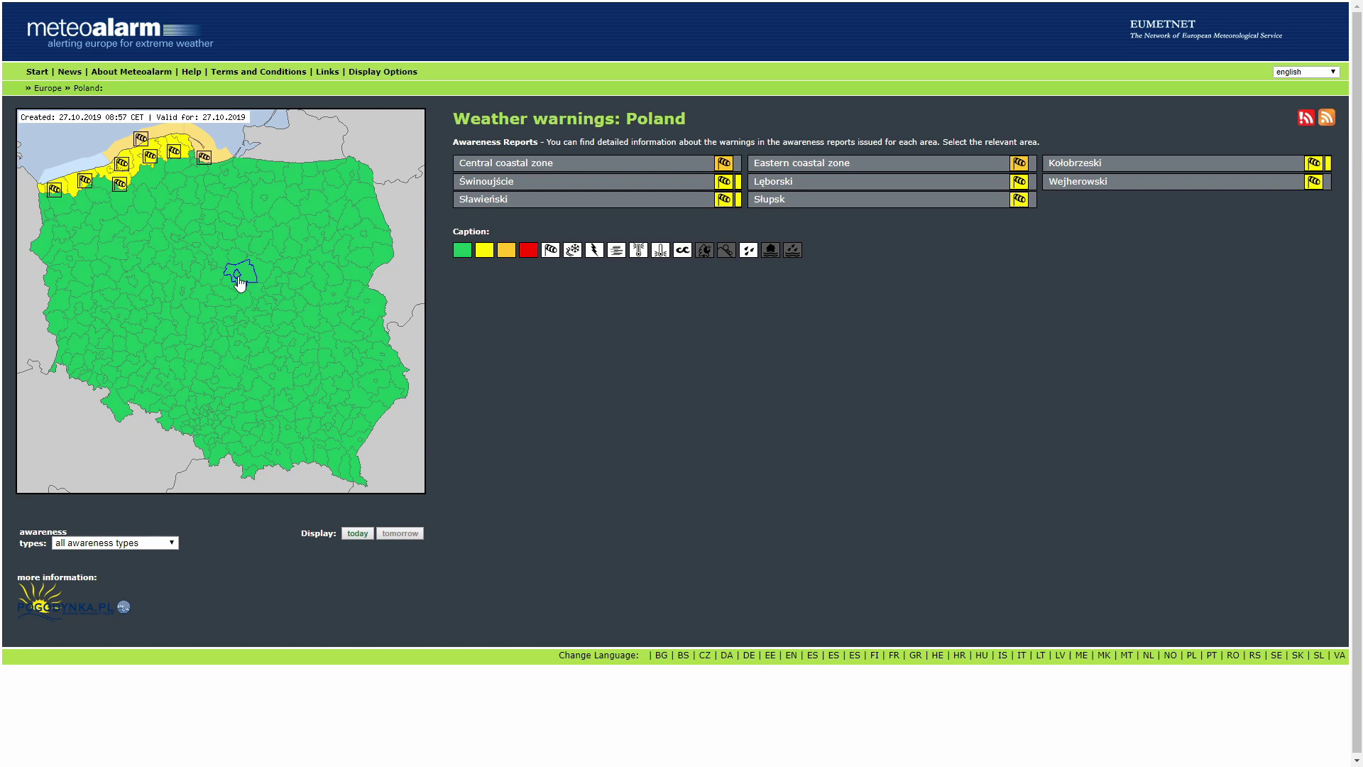
pyautogui.click(240, 283)
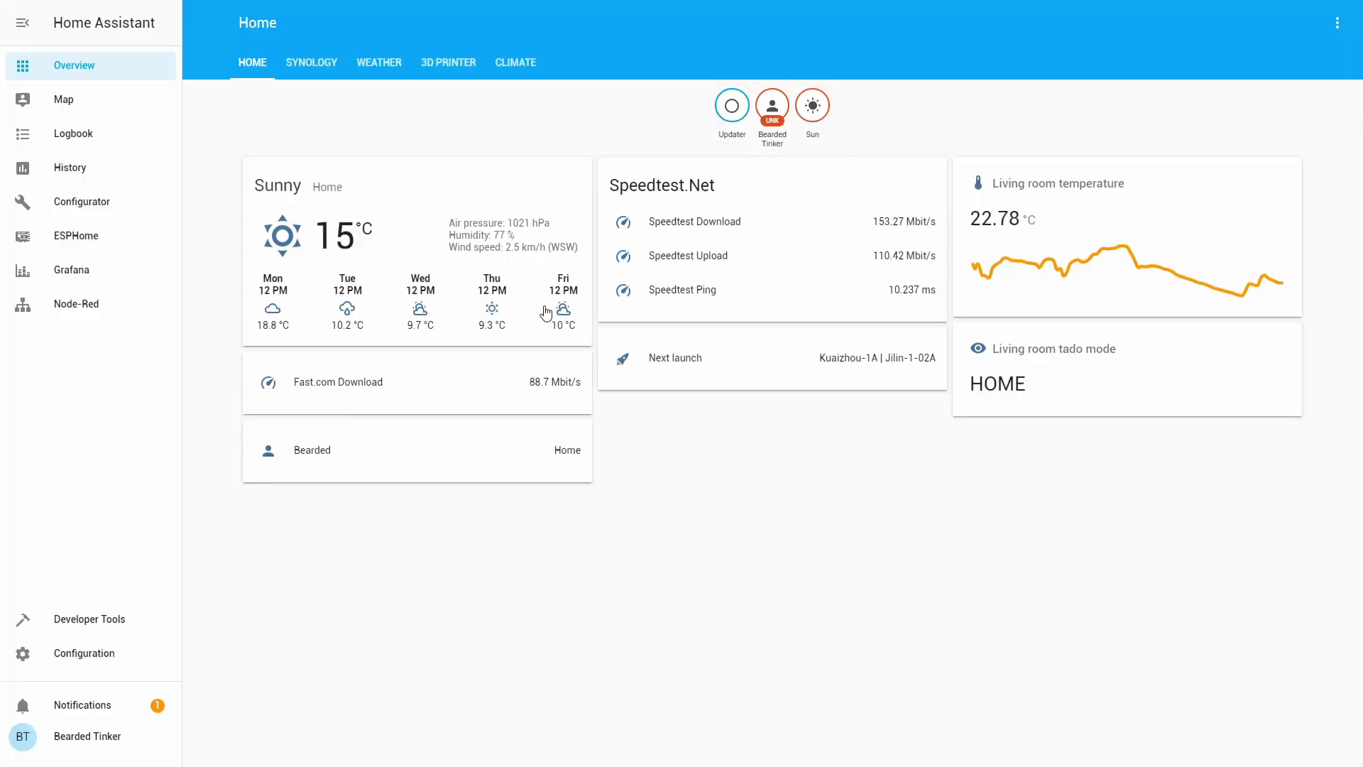
# - In the Configurator, add 'binary_sensor: !include binary_sensor.yaml' below the sensor include in configuration.yaml
pyautogui.click(76, 204)
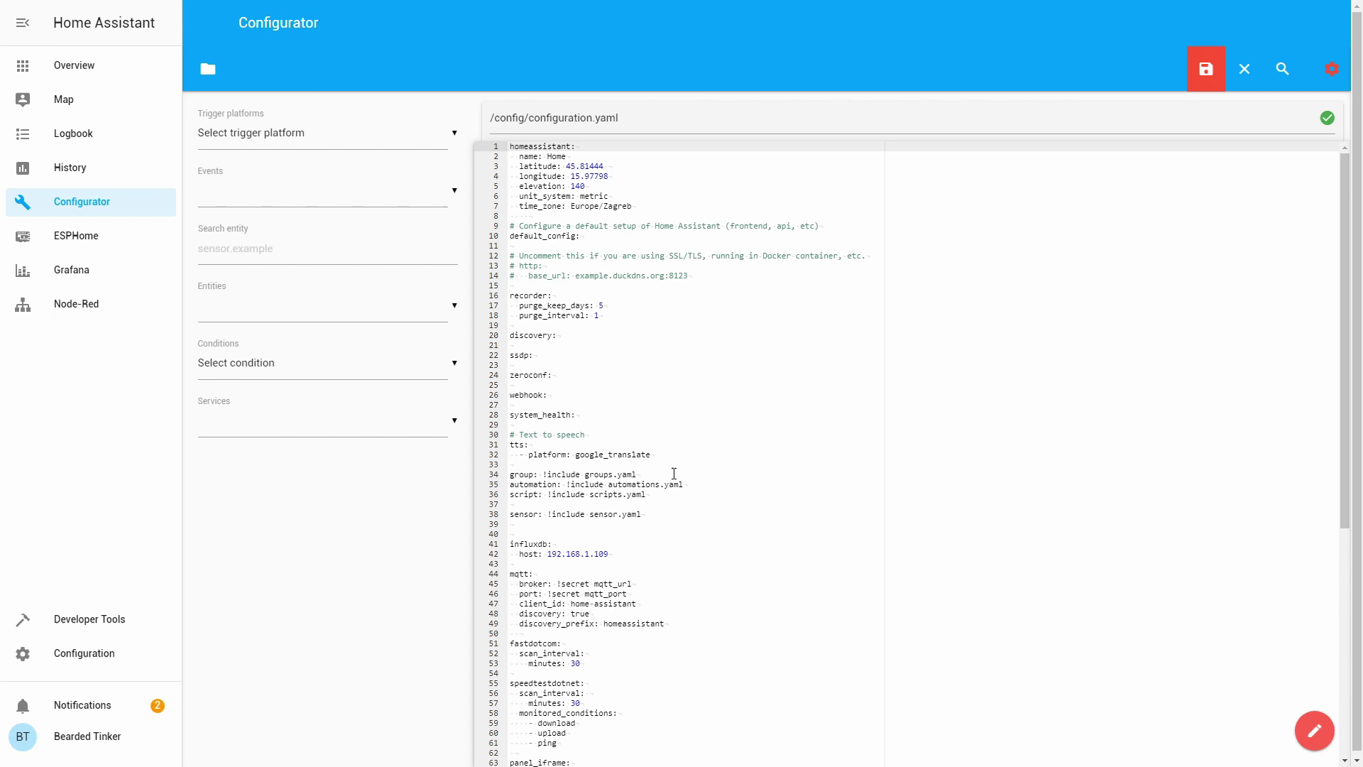
pyautogui.click(678, 513)
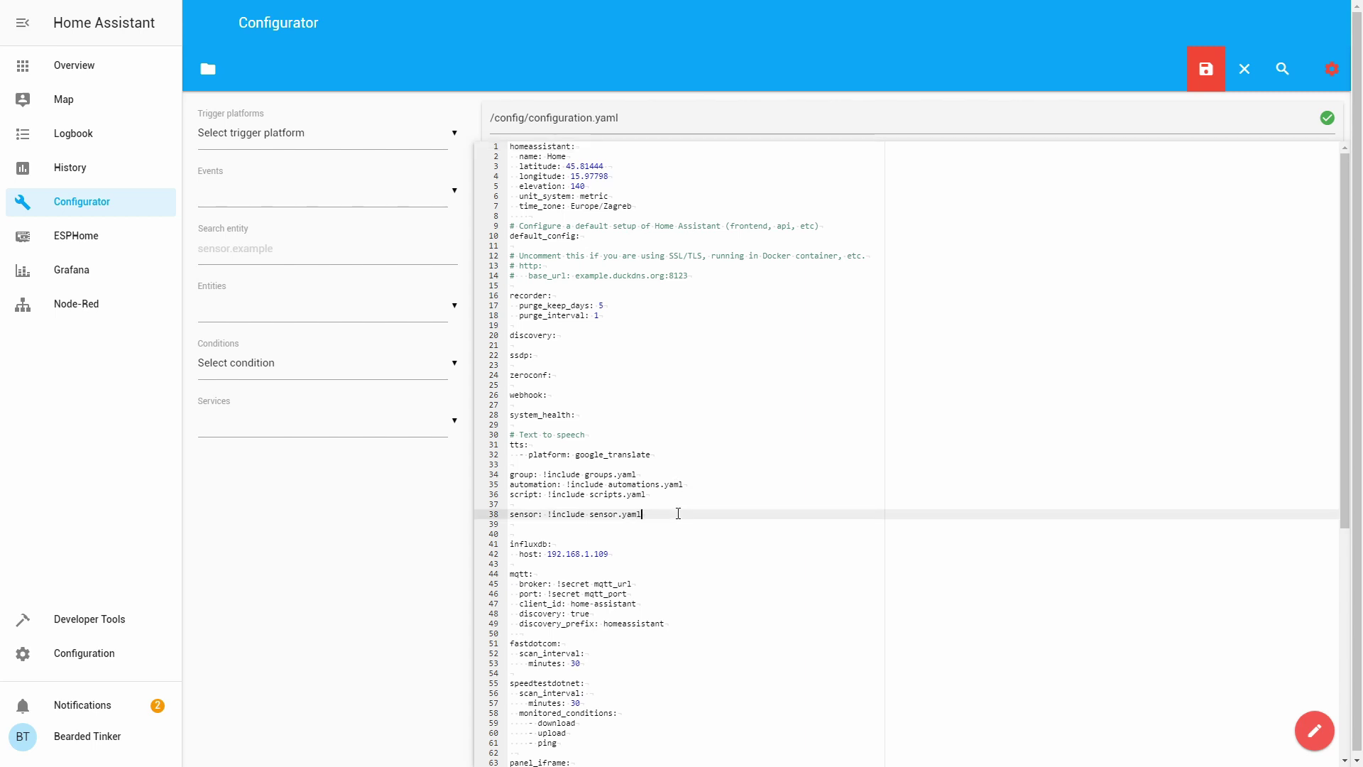
pyautogui.press('Return')
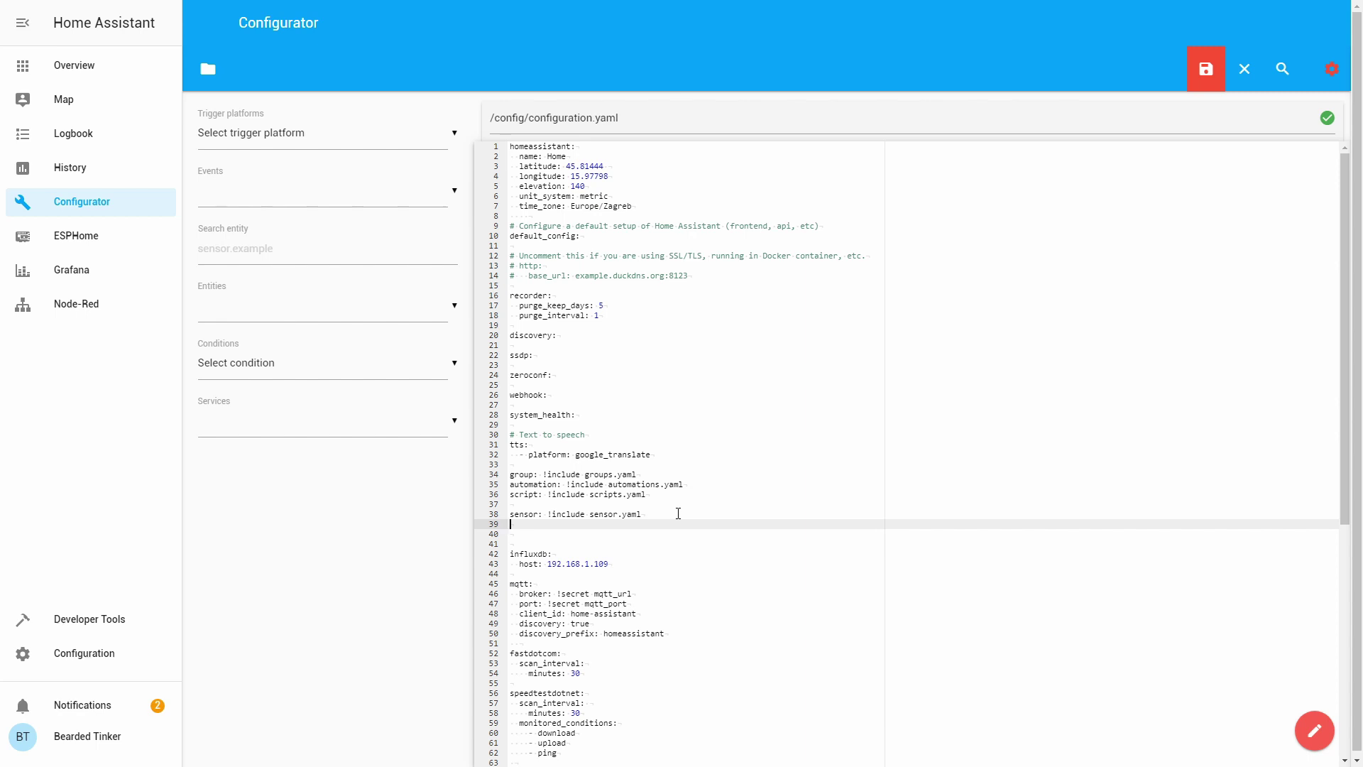
pyautogui.write('binary_e')
pyautogui.press('BackSpace')
pyautogui.write('seno')
pyautogui.press('BackSpace')
pyautogui.write('sor: !include binary_:')
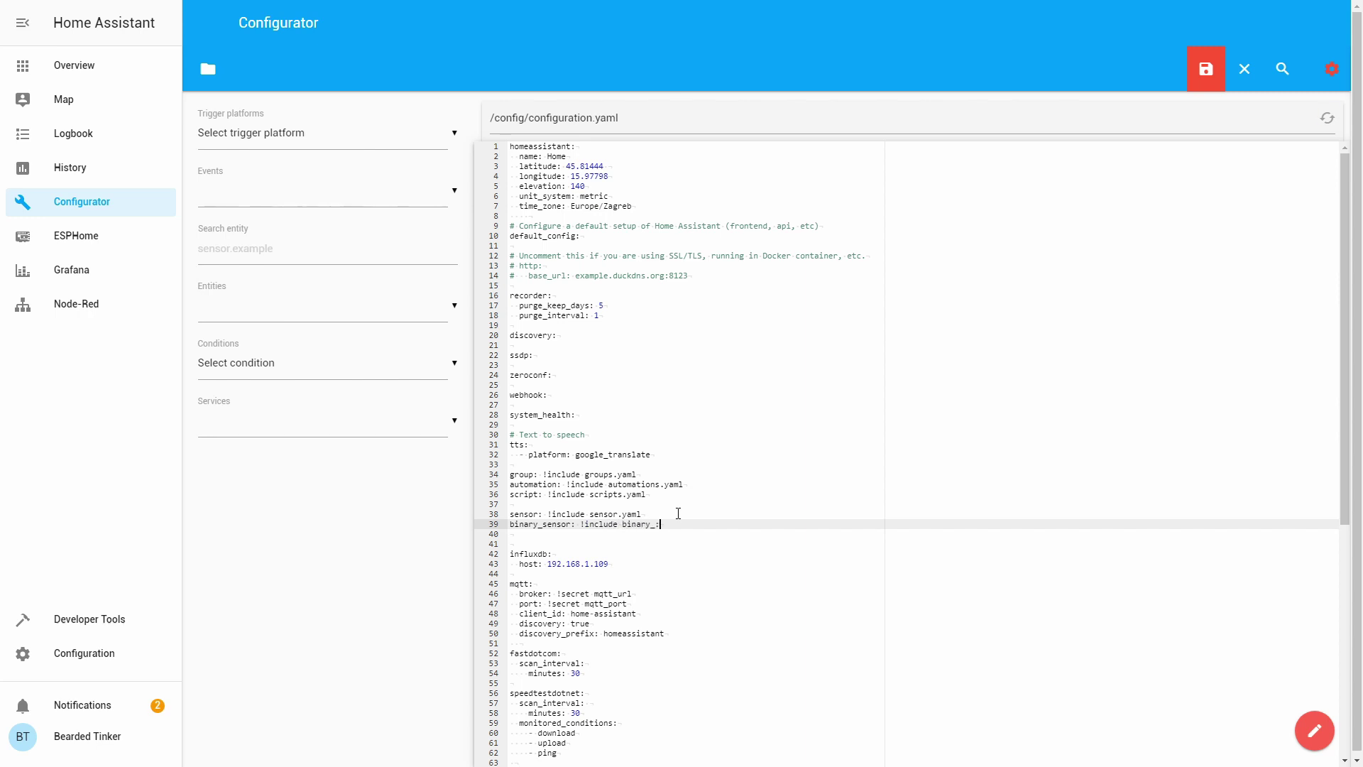
pyautogui.press('BackSpace')
pyautogui.write('sensor.yaml')
# - Save configuration.yaml and browse to the config folder
pyautogui.click(1219, 68)
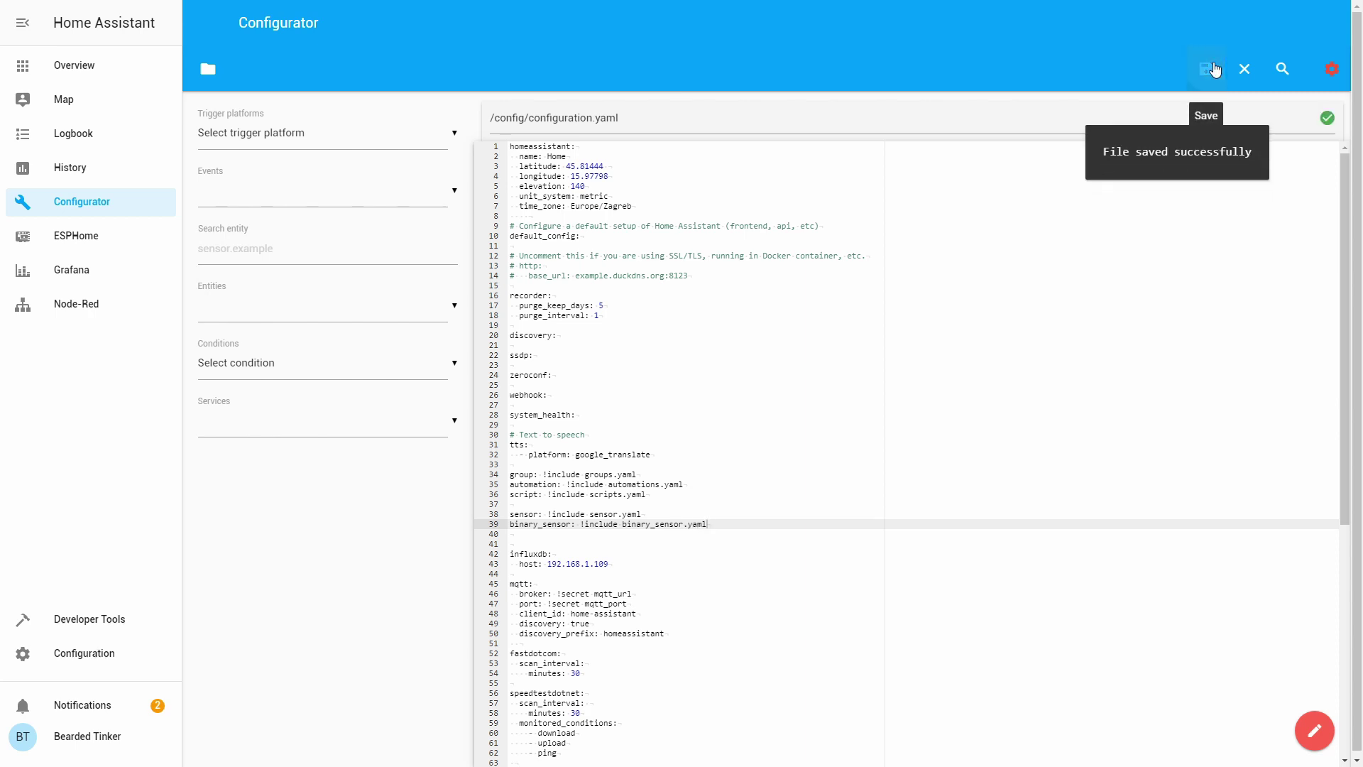
pyautogui.click(208, 71)
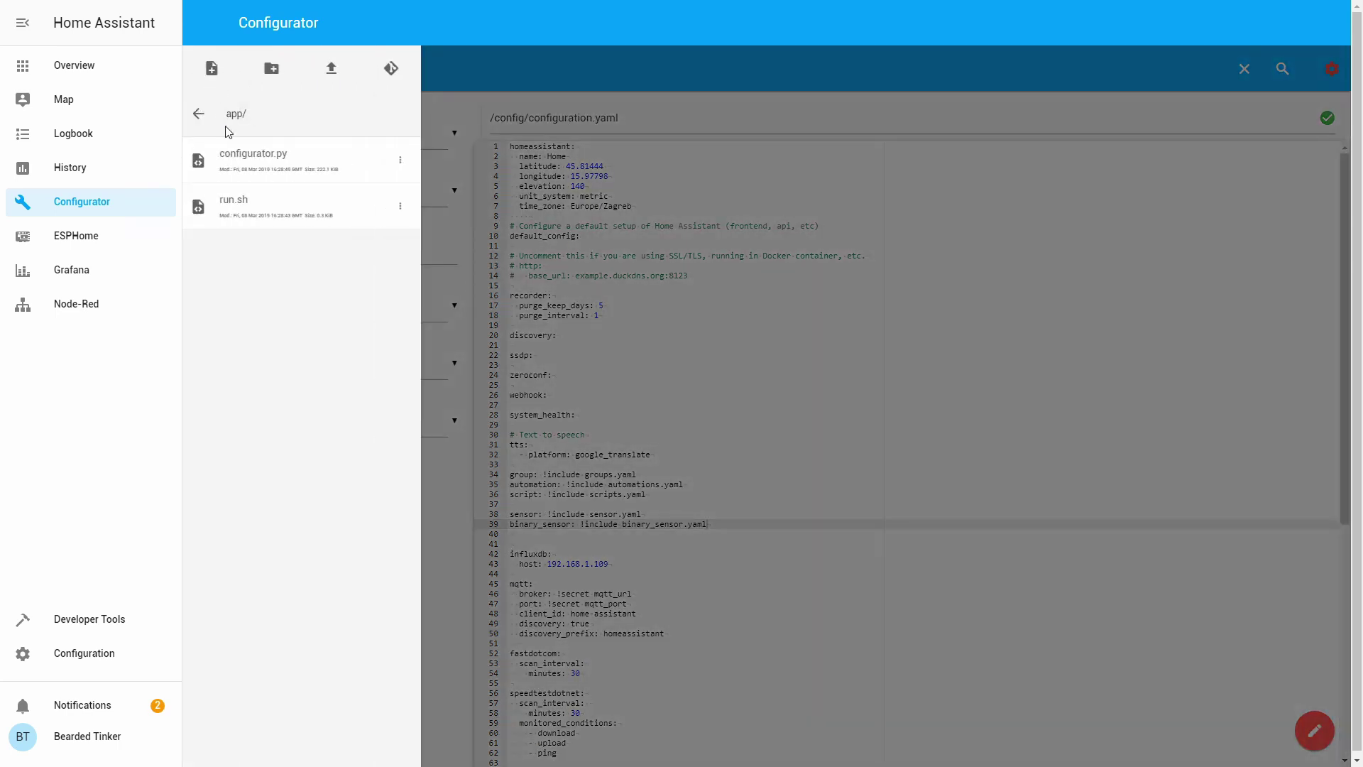
pyautogui.click(199, 113)
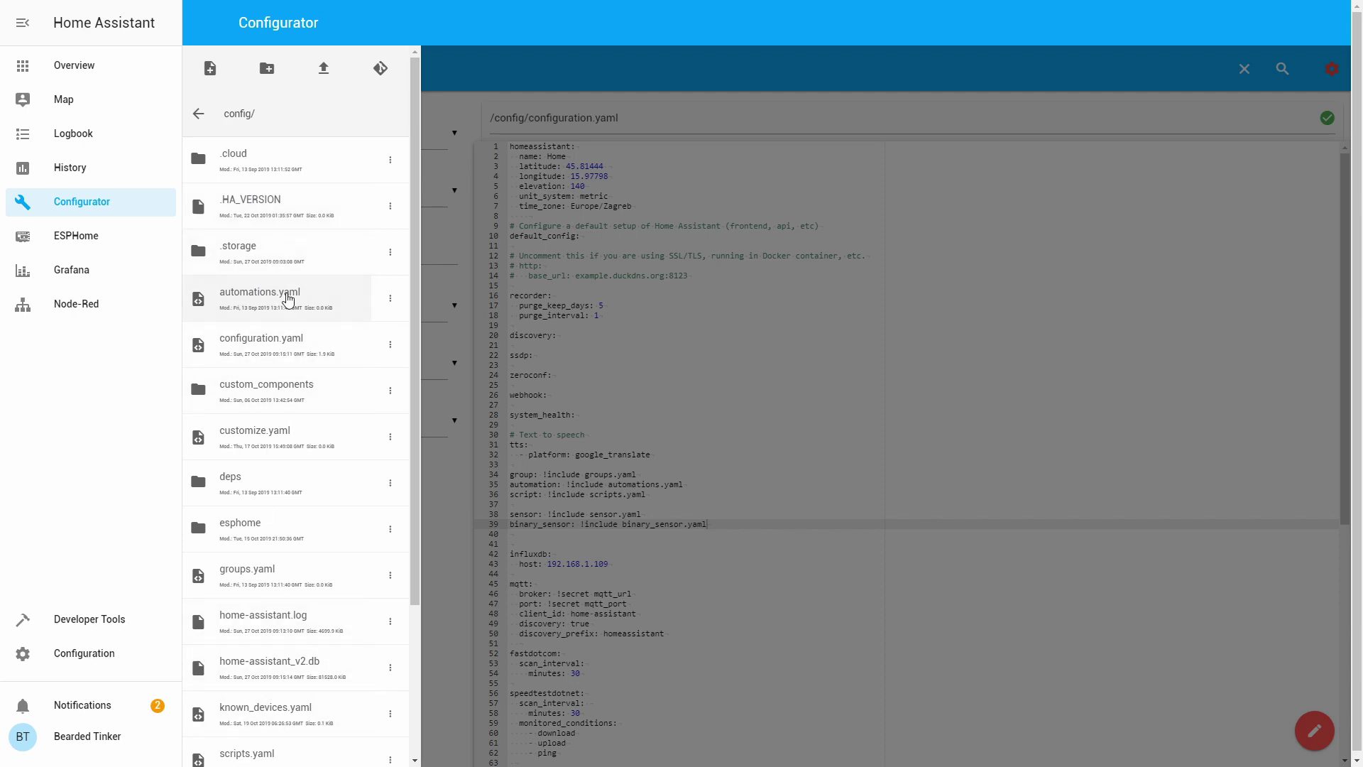
pyautogui.scroll(-1, 241, 461)
pyautogui.scroll(1, 256, 398)
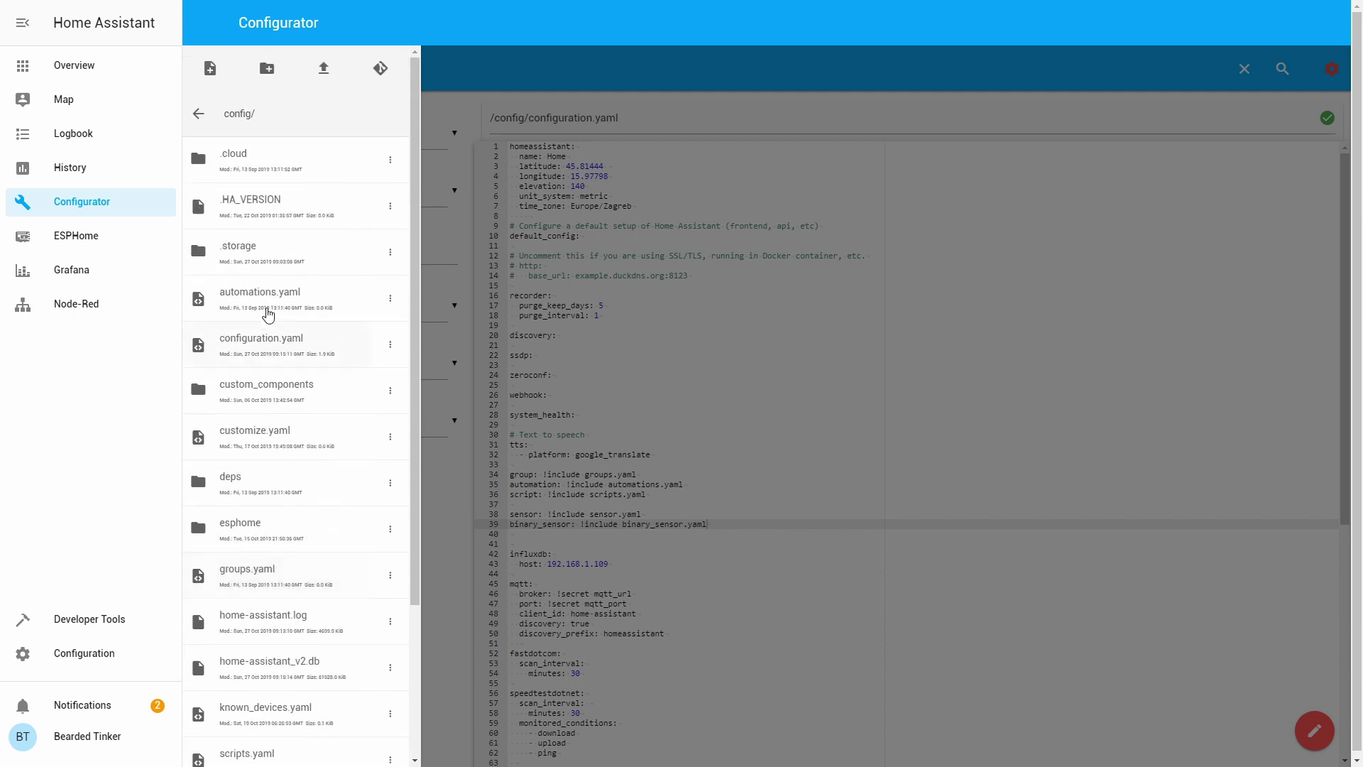
# - Create a new empty file named binary_sensor.yaml in the config folder
pyautogui.click(211, 71)
pyautogui.click(561, 223)
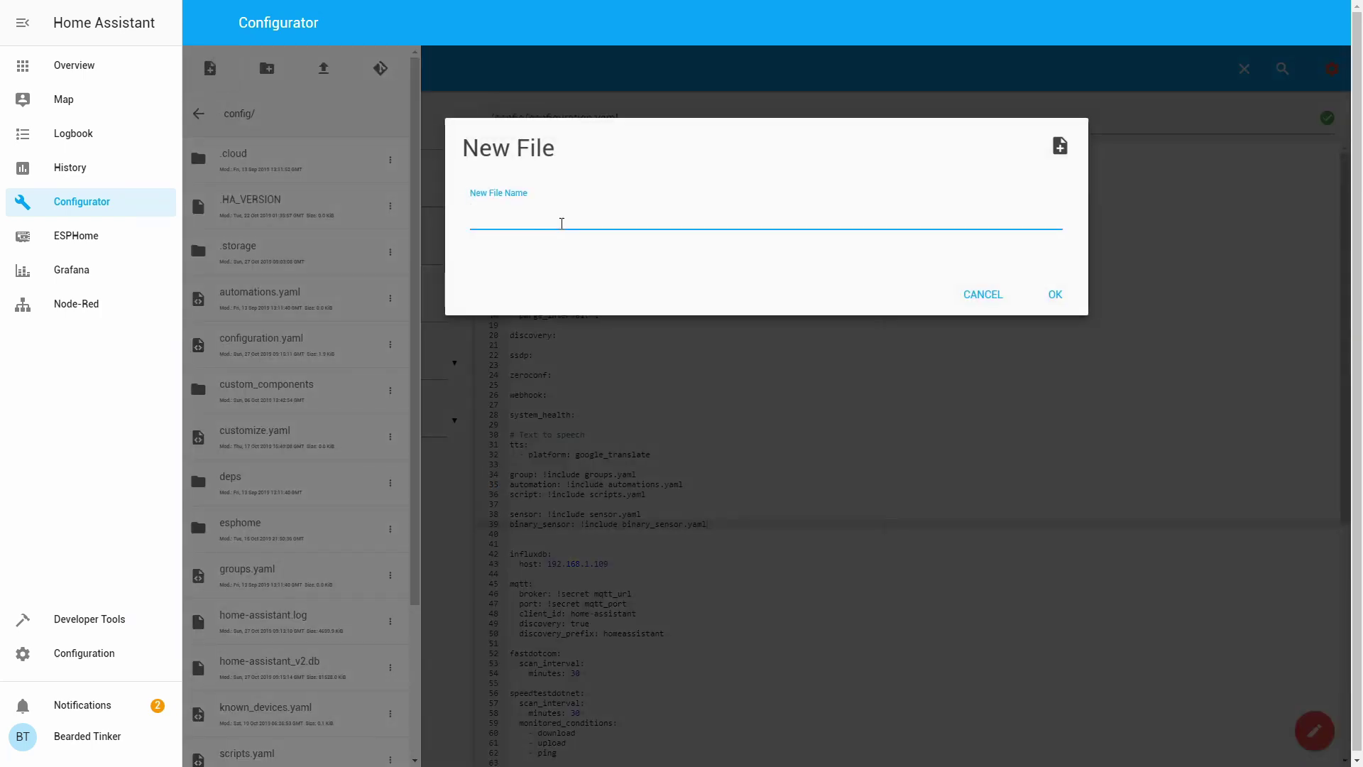
pyautogui.write('binary_sensor.yaml')
pyautogui.click(1058, 294)
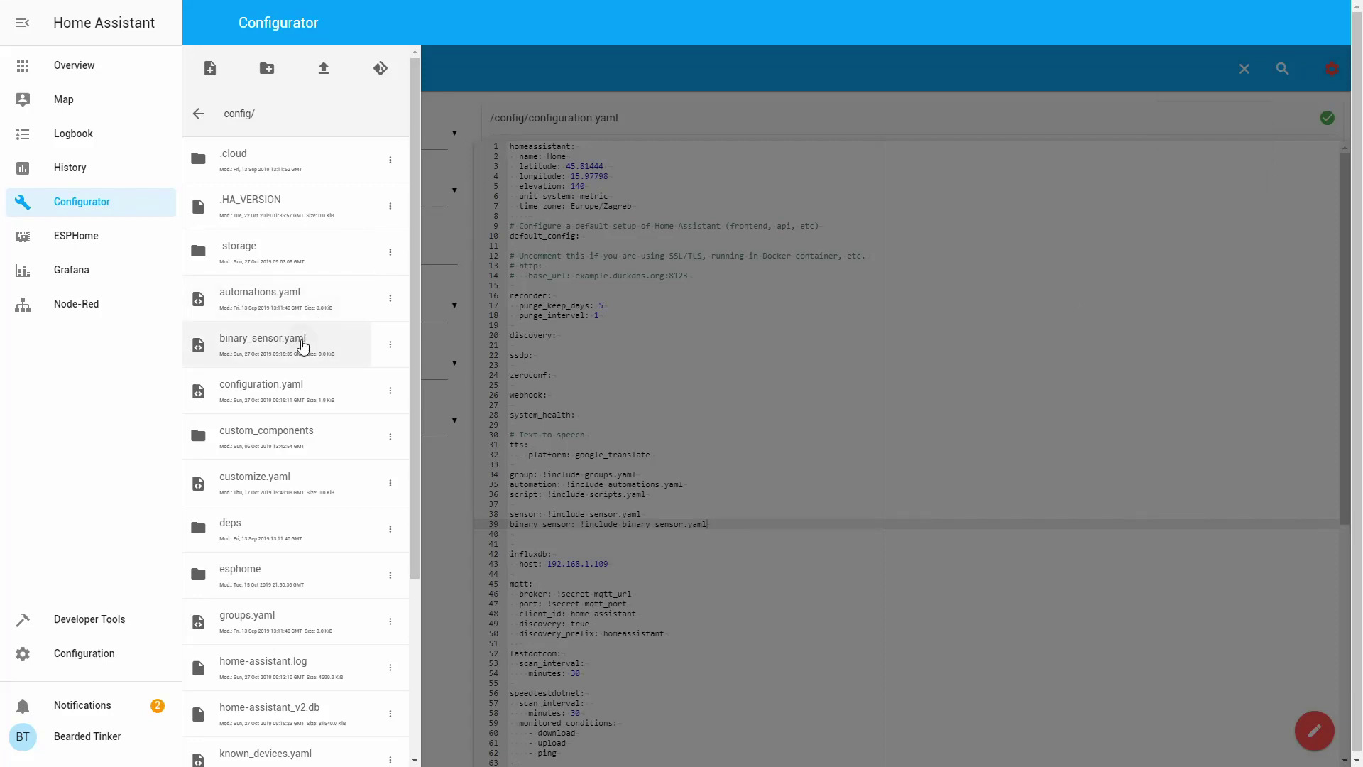
# - In binary_sensor.yaml, add a '# MeteoAlarm' comment and a '- platform: meteoalarm' entry
pyautogui.click(303, 346)
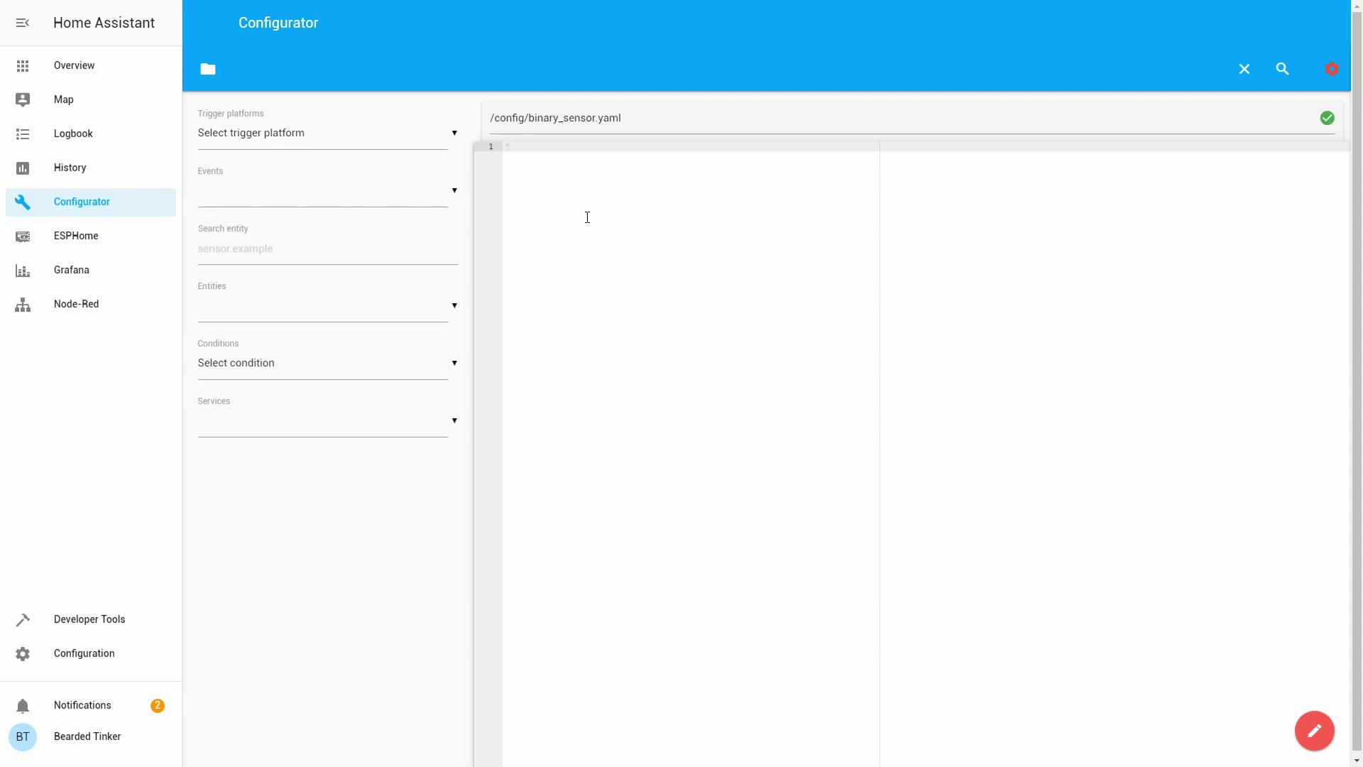
pyautogui.write('# ')
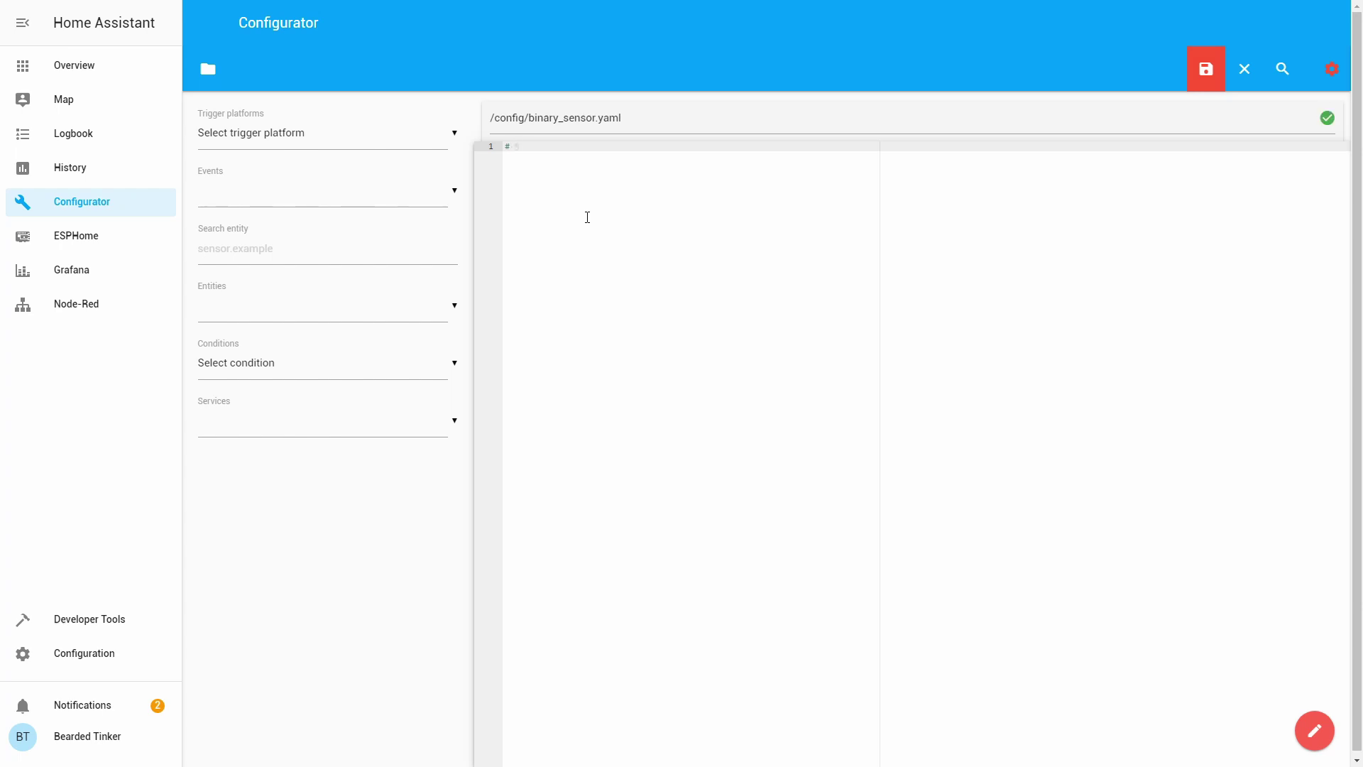
pyautogui.write('MeteoAlarm')
pyautogui.press('Return')
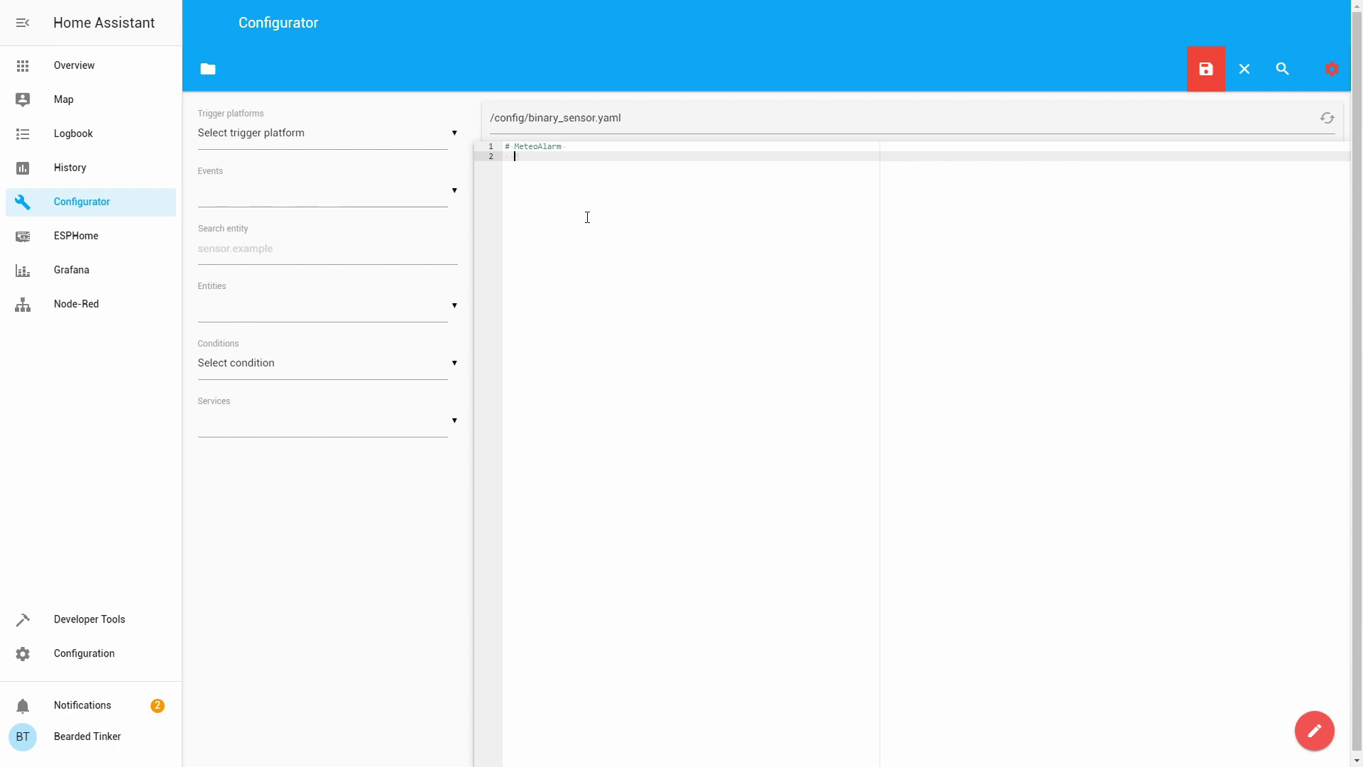
pyautogui.write('- plat')
pyautogui.write('fpor')
pyautogui.press('BackSpace')
pyautogui.press('BackSpace')
pyautogui.write('rm: meteoalarm')
# - Set country "HR" and province 'Zagreb regija' for the meteoalarm entry, then save the file
pyautogui.press('Return')
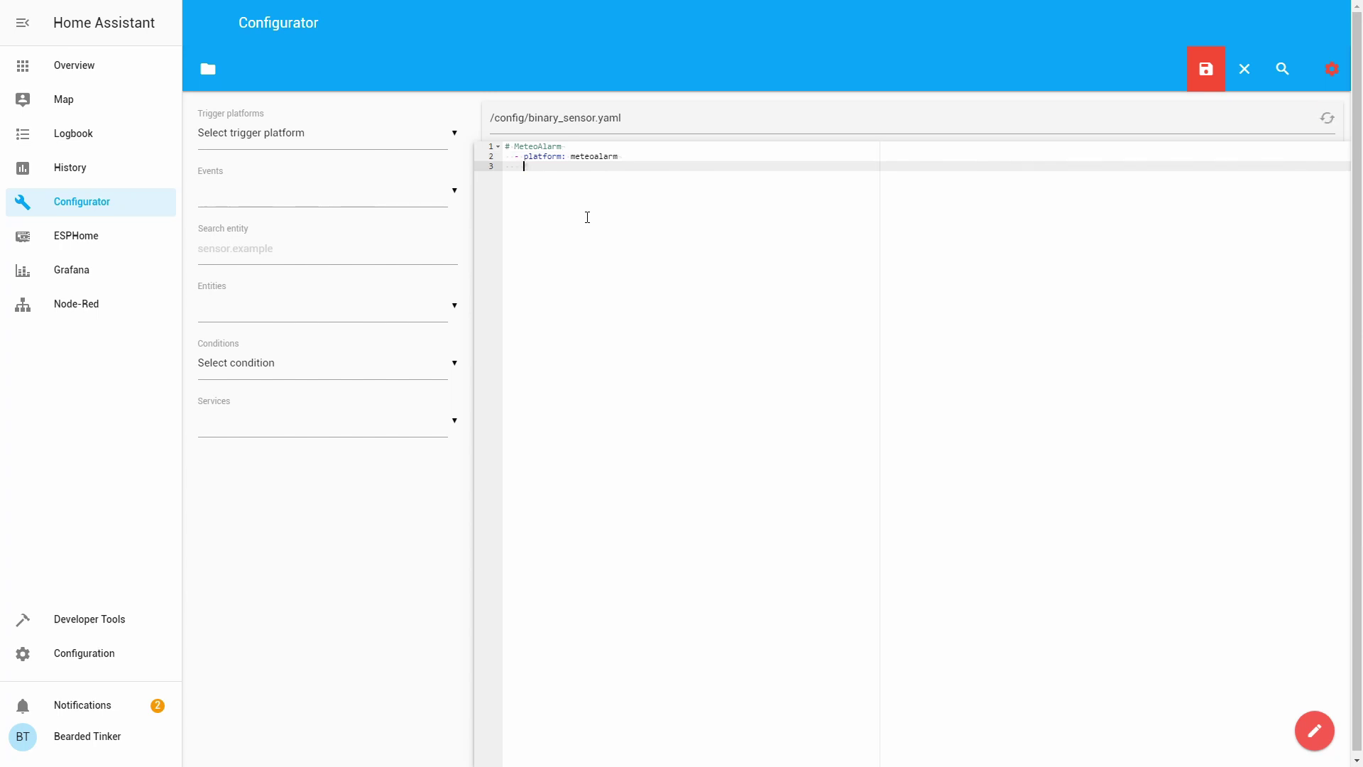
pyautogui.write('country: "HR"')
pyautogui.press('Return')
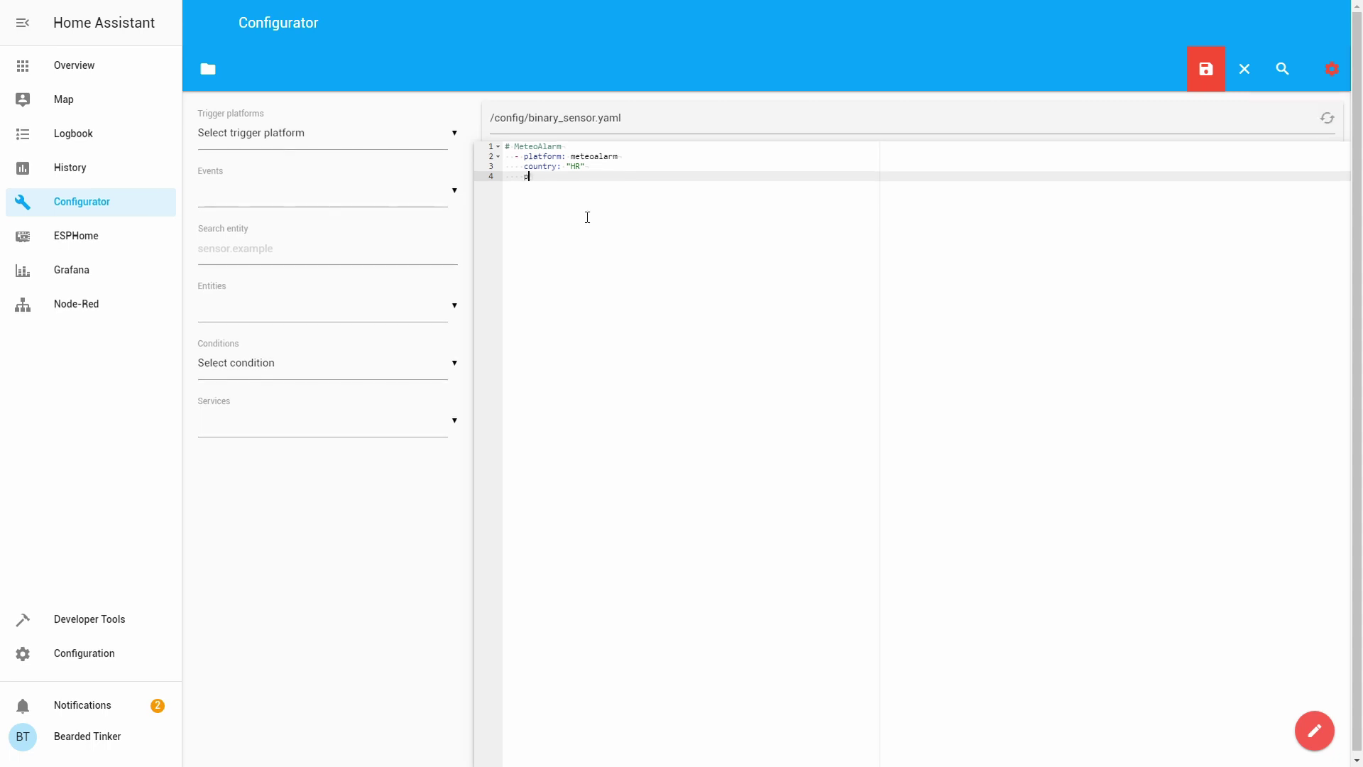
pyautogui.write('province:')
pyautogui.write(' "')
pyautogui.write('Zagreb re')
pyautogui.write('gija')
pyautogui.write("'")
pyautogui.click(1200, 69)
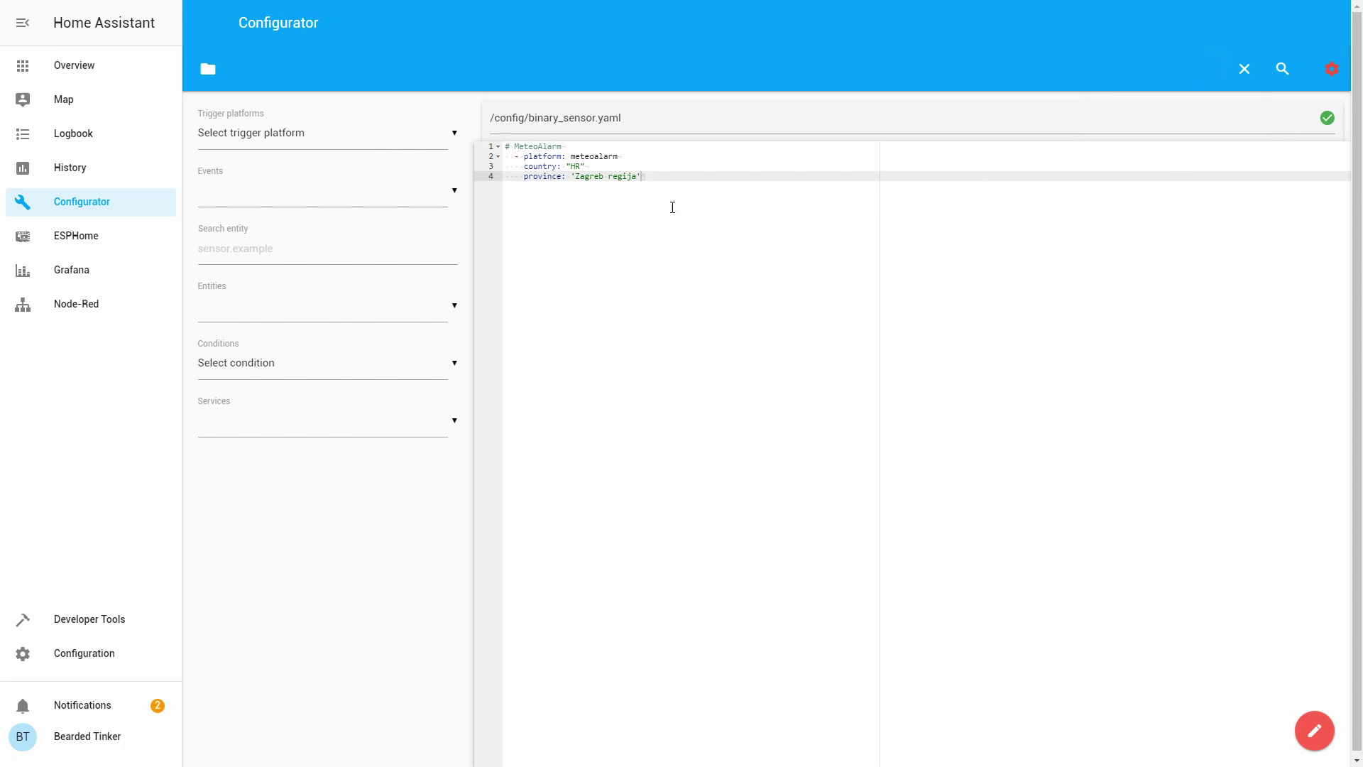
# - On the Server Control page, run Check Config, then restart Home Assistant and confirm
pyautogui.click(93, 664)
pyautogui.click(782, 426)
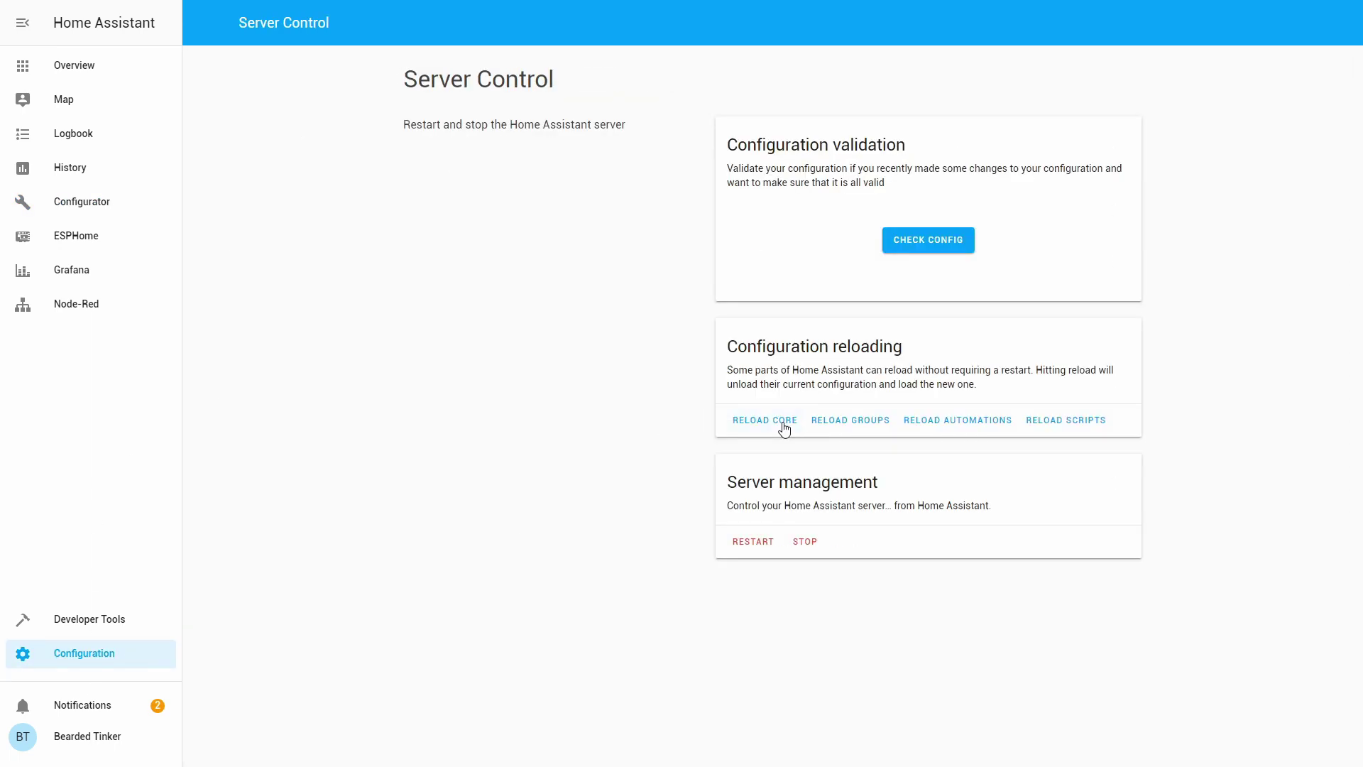
pyautogui.click(900, 250)
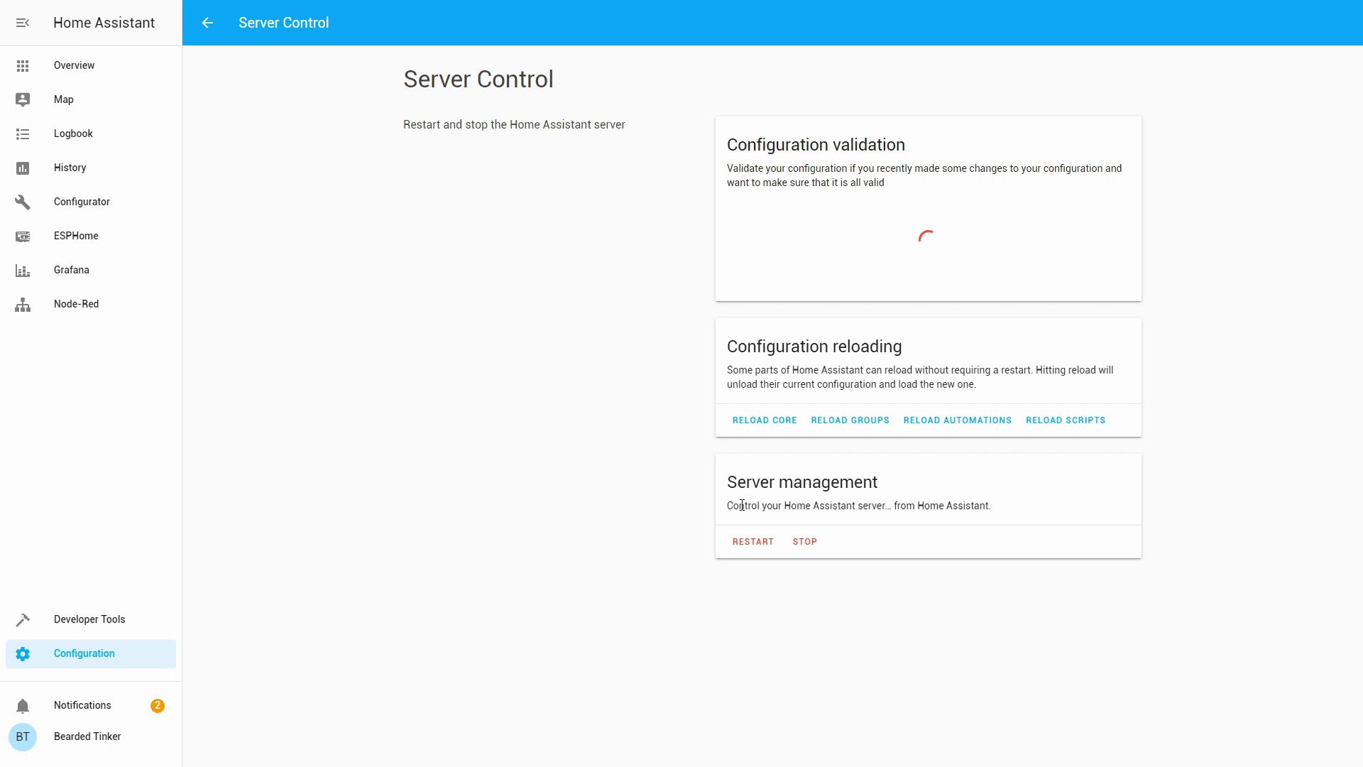
pyautogui.click(749, 549)
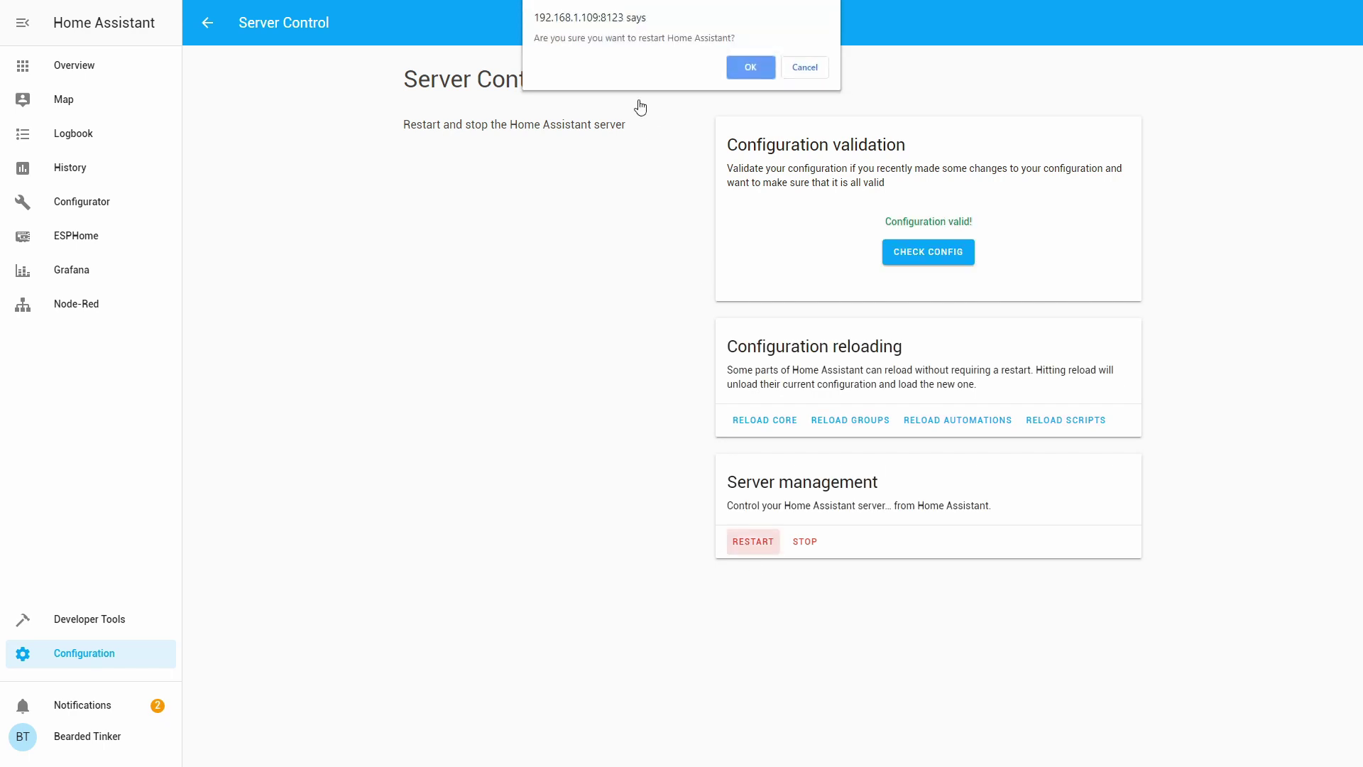
pyautogui.click(734, 69)
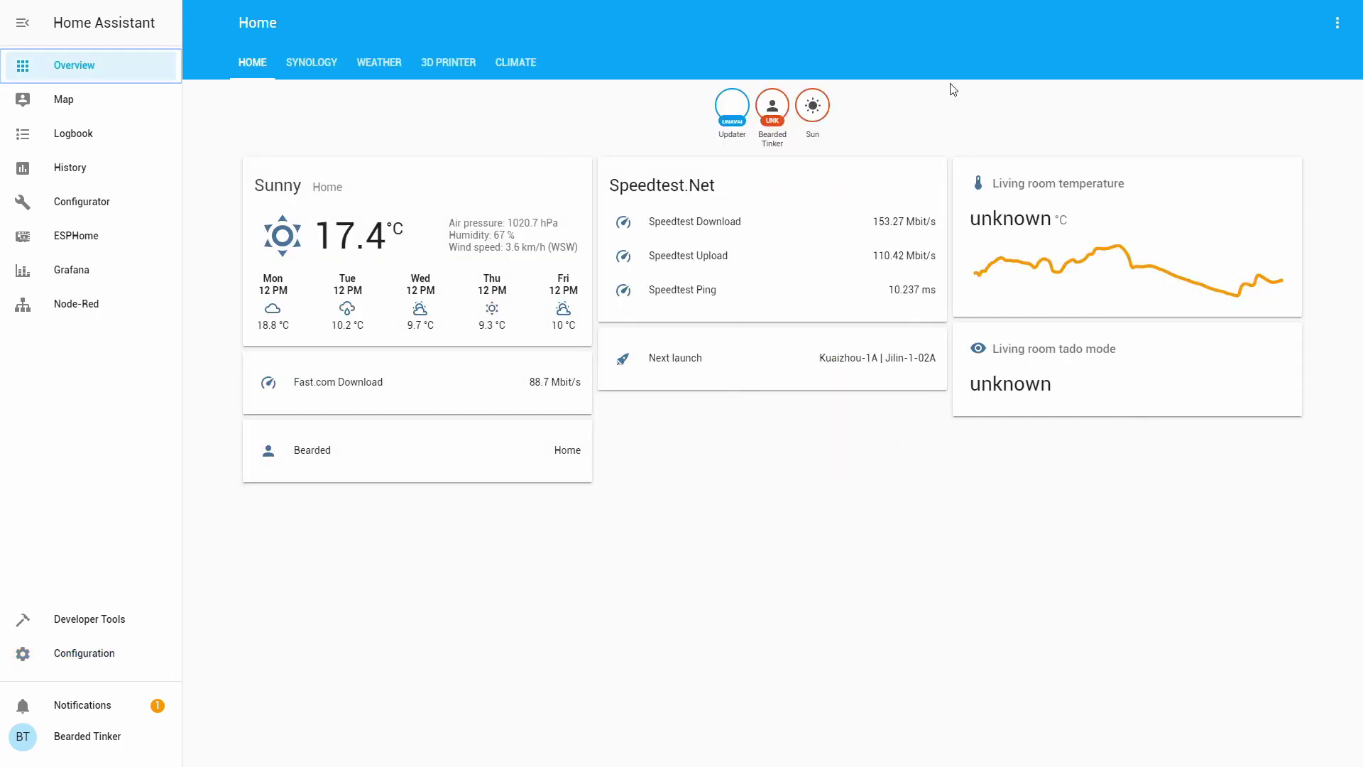
# - Put the Weather dashboard view into edit mode and add a new Entities card
pyautogui.click(365, 69)
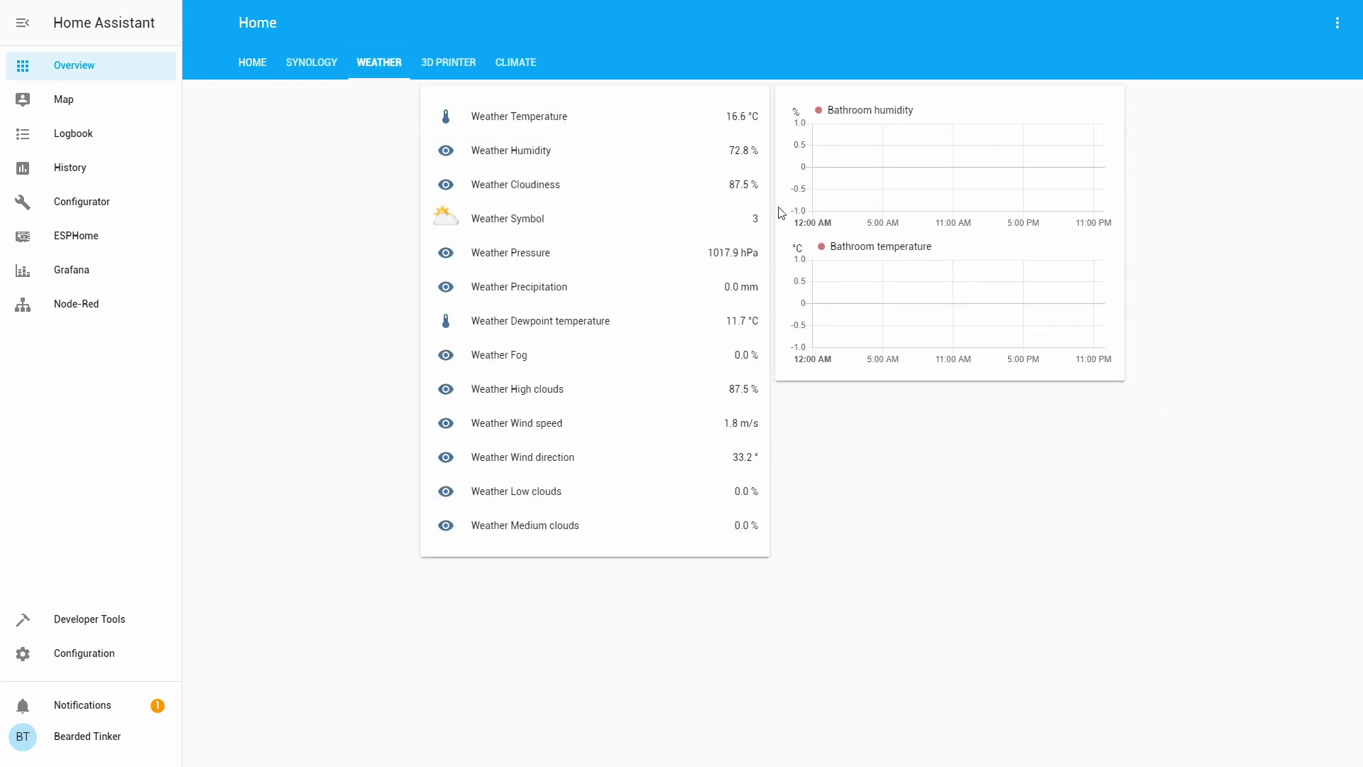
pyautogui.click(1337, 29)
pyautogui.click(1333, 34)
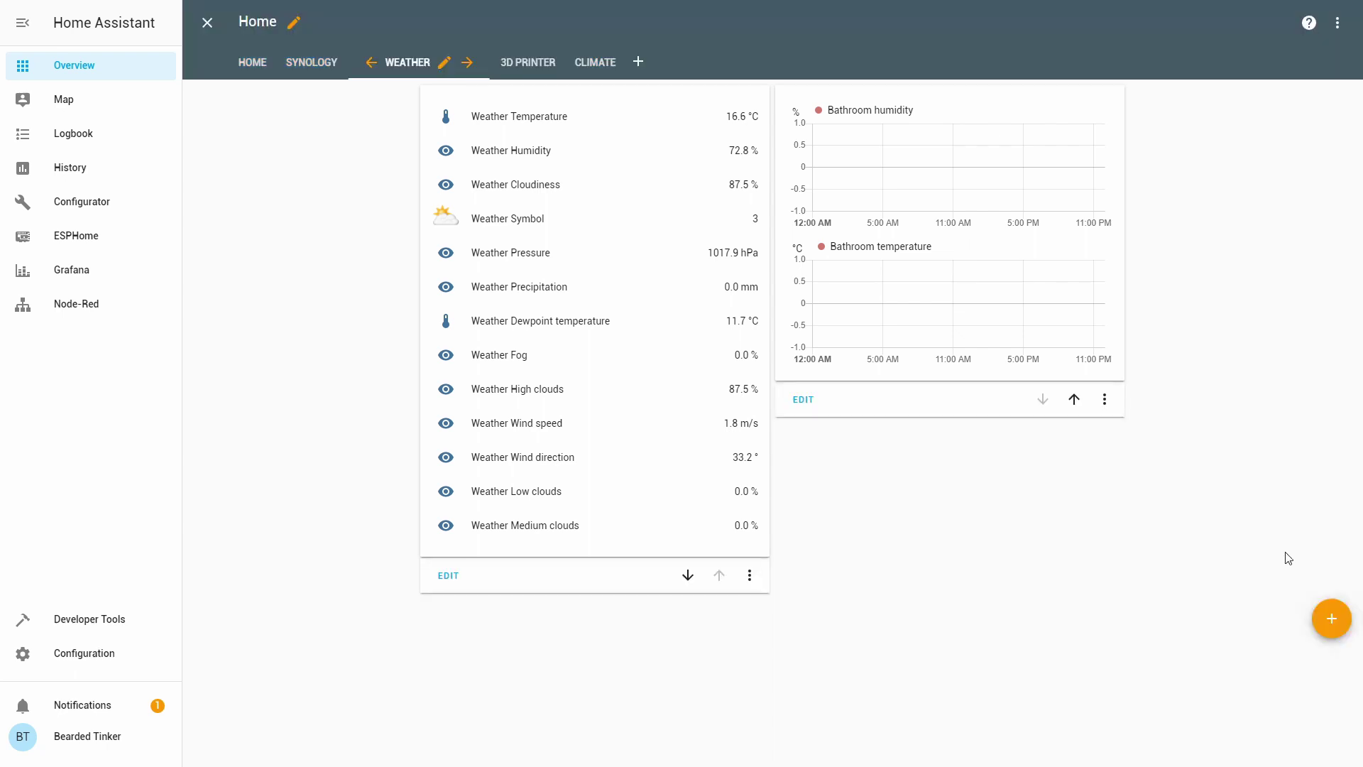
pyautogui.click(1333, 628)
pyautogui.click(936, 278)
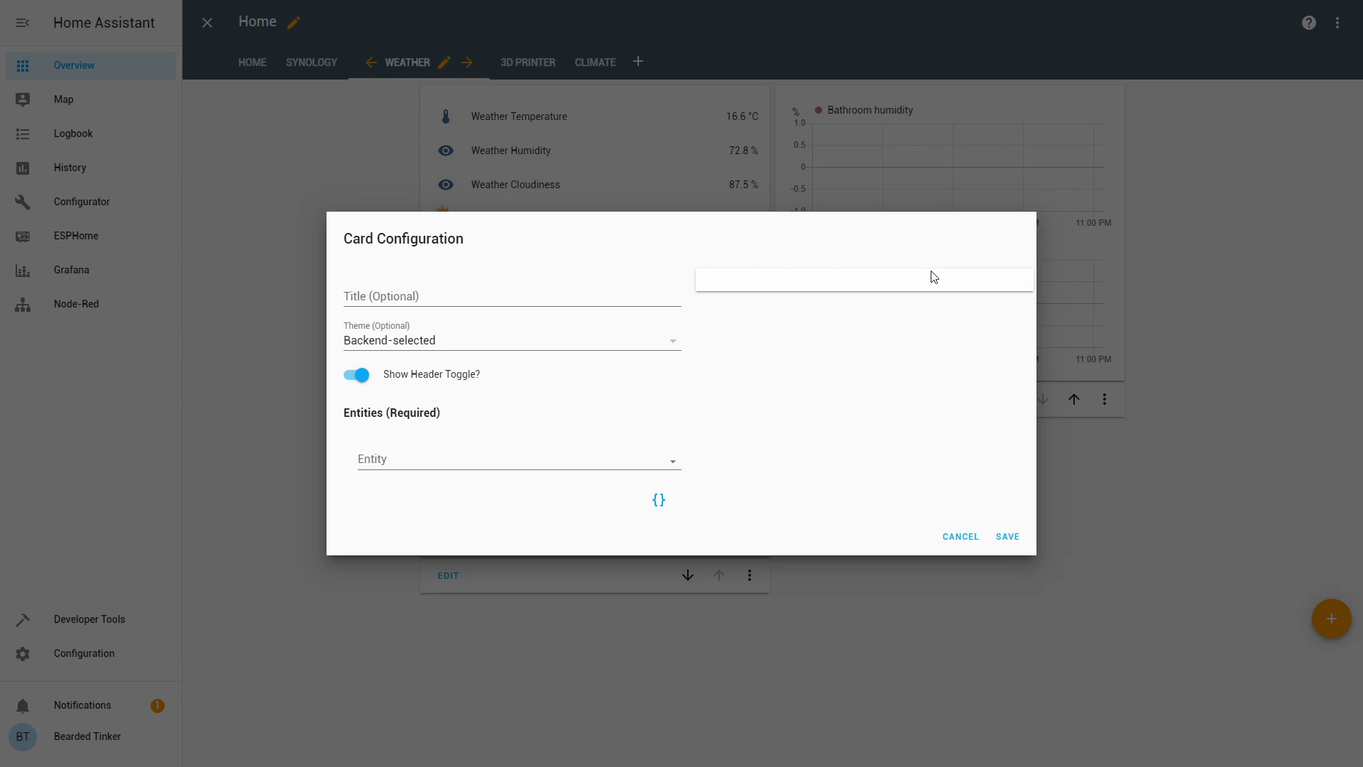
# - Set binary_sensor.meteoalarm as the card's entity and save the card
pyautogui.click(429, 294)
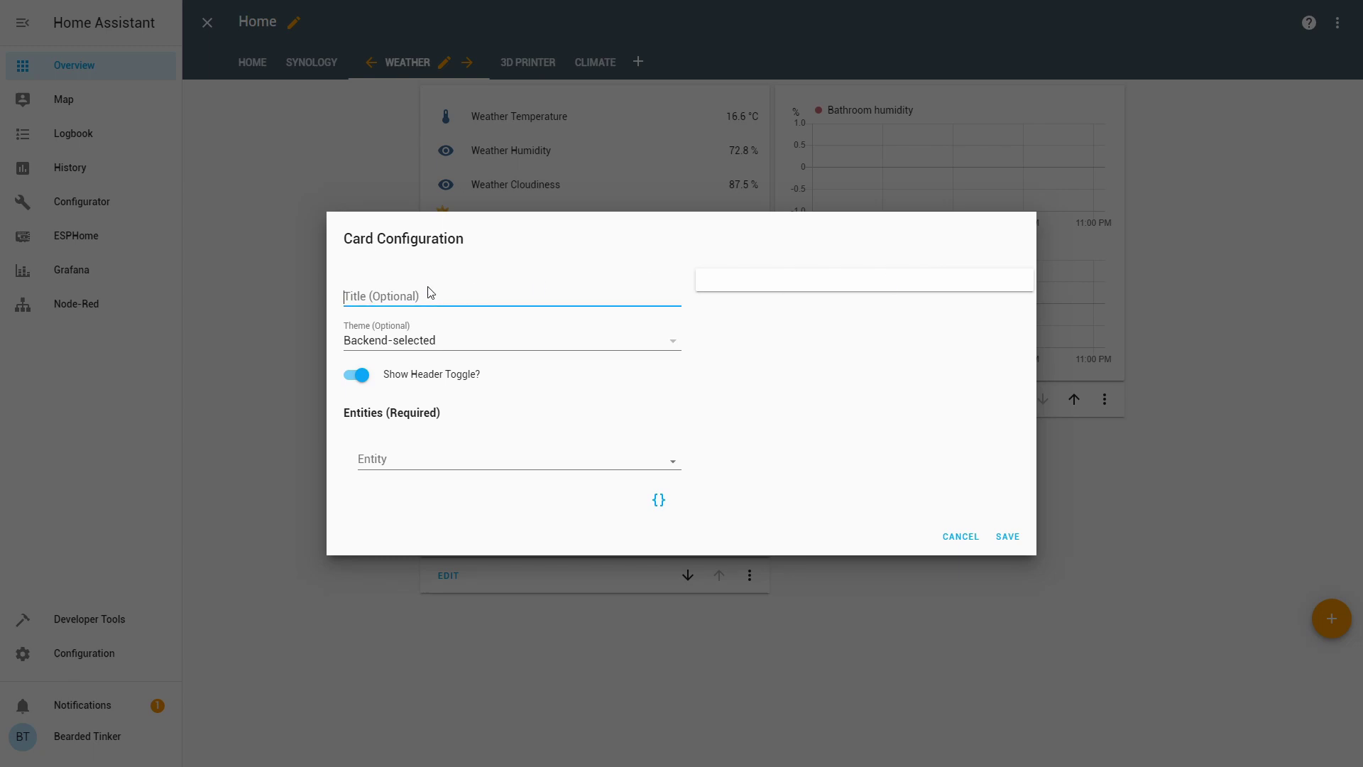
pyautogui.click(414, 458)
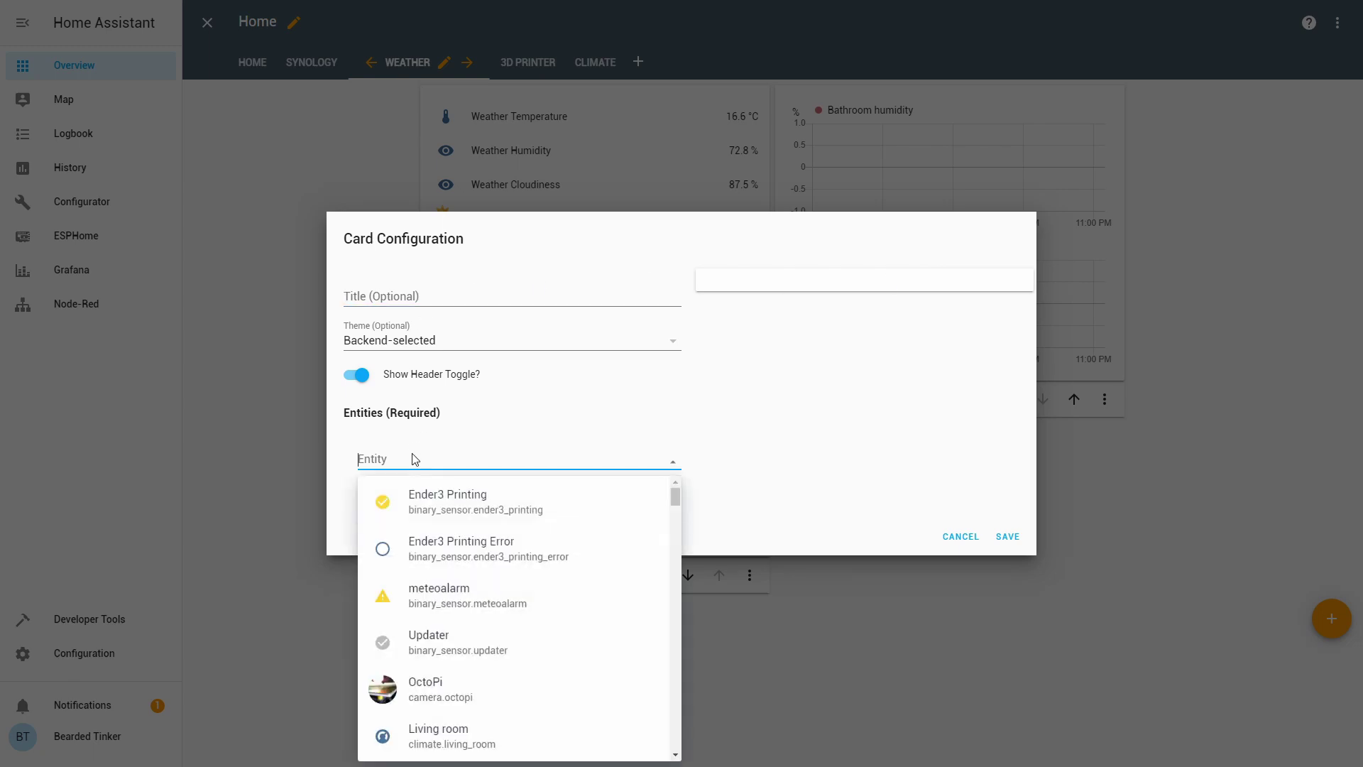
pyautogui.write('me')
pyautogui.press('Down')
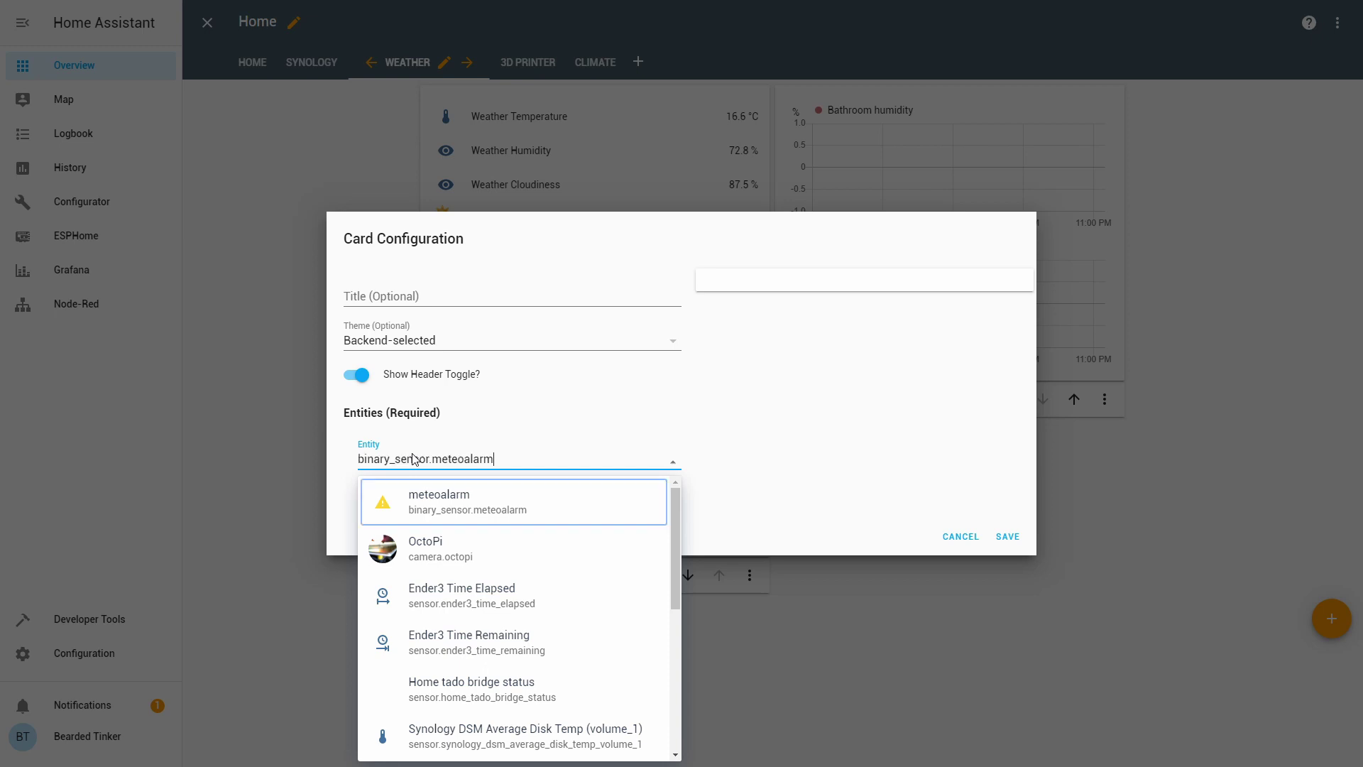
pyautogui.press('Return')
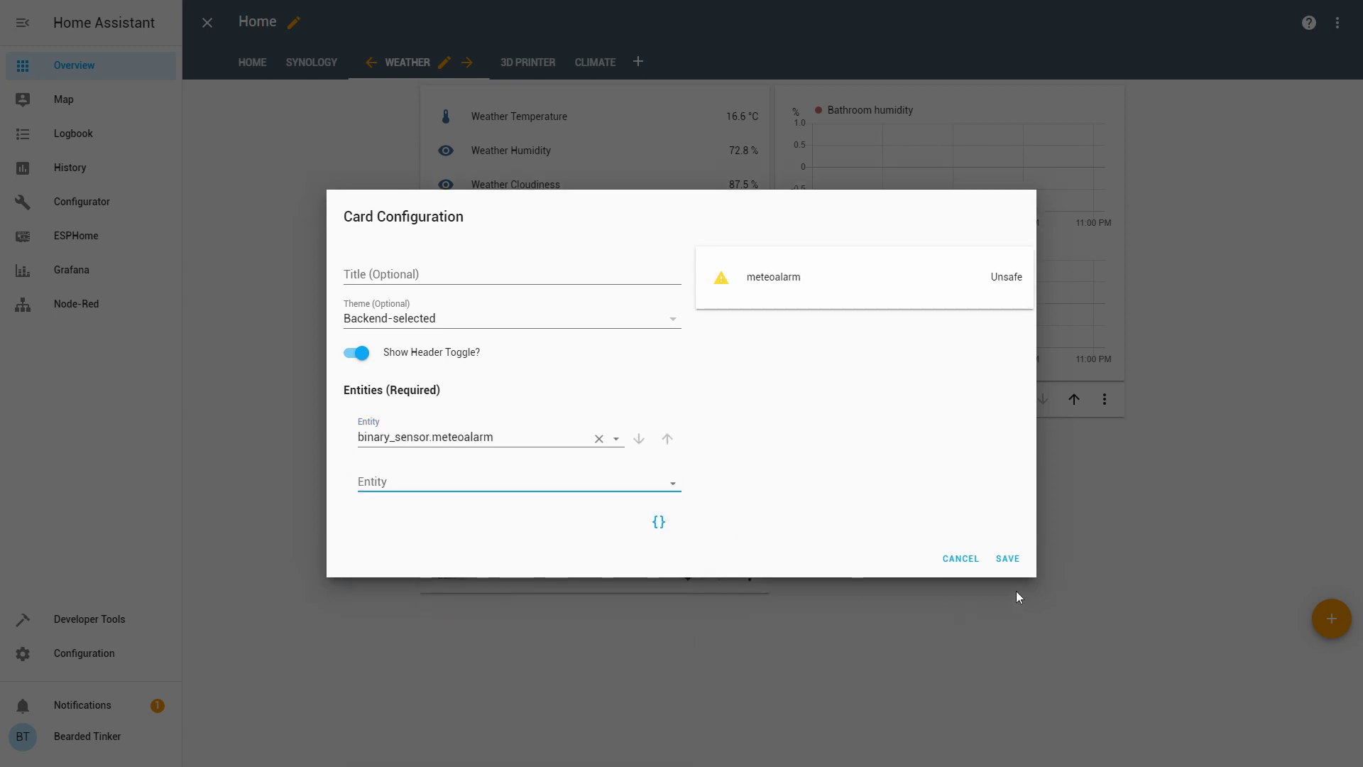
pyautogui.click(1007, 558)
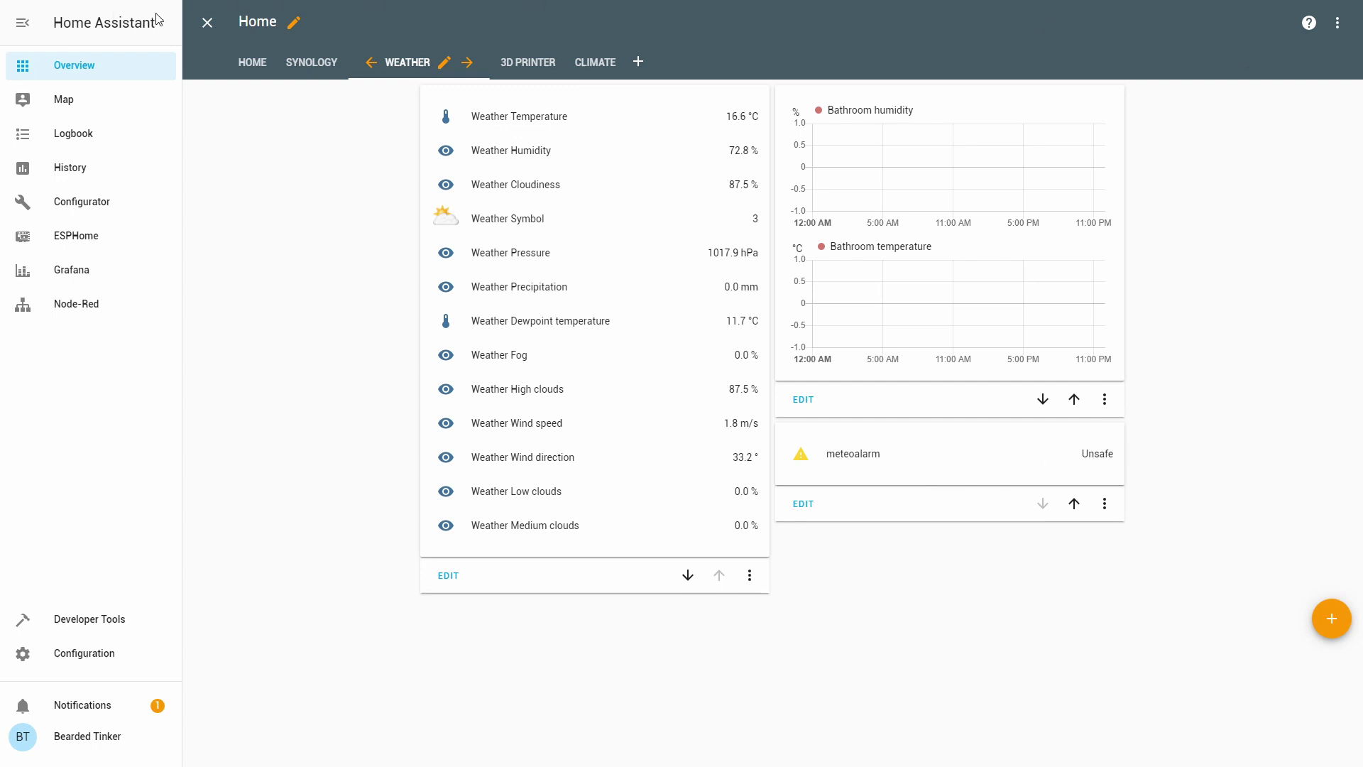
# - Exit edit mode, review the meteoalarm Yellow fog Moderate warning details, then close them
pyautogui.click(206, 24)
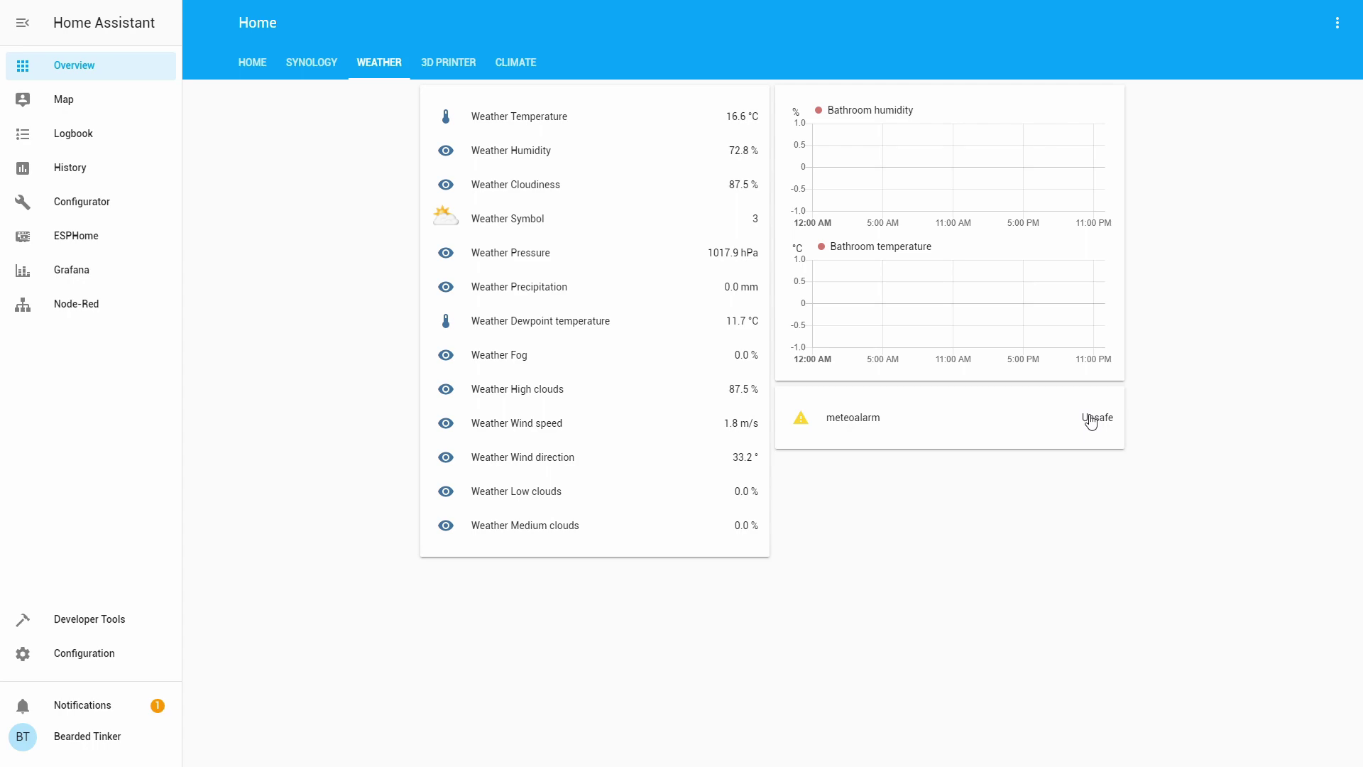
pyautogui.click(1090, 419)
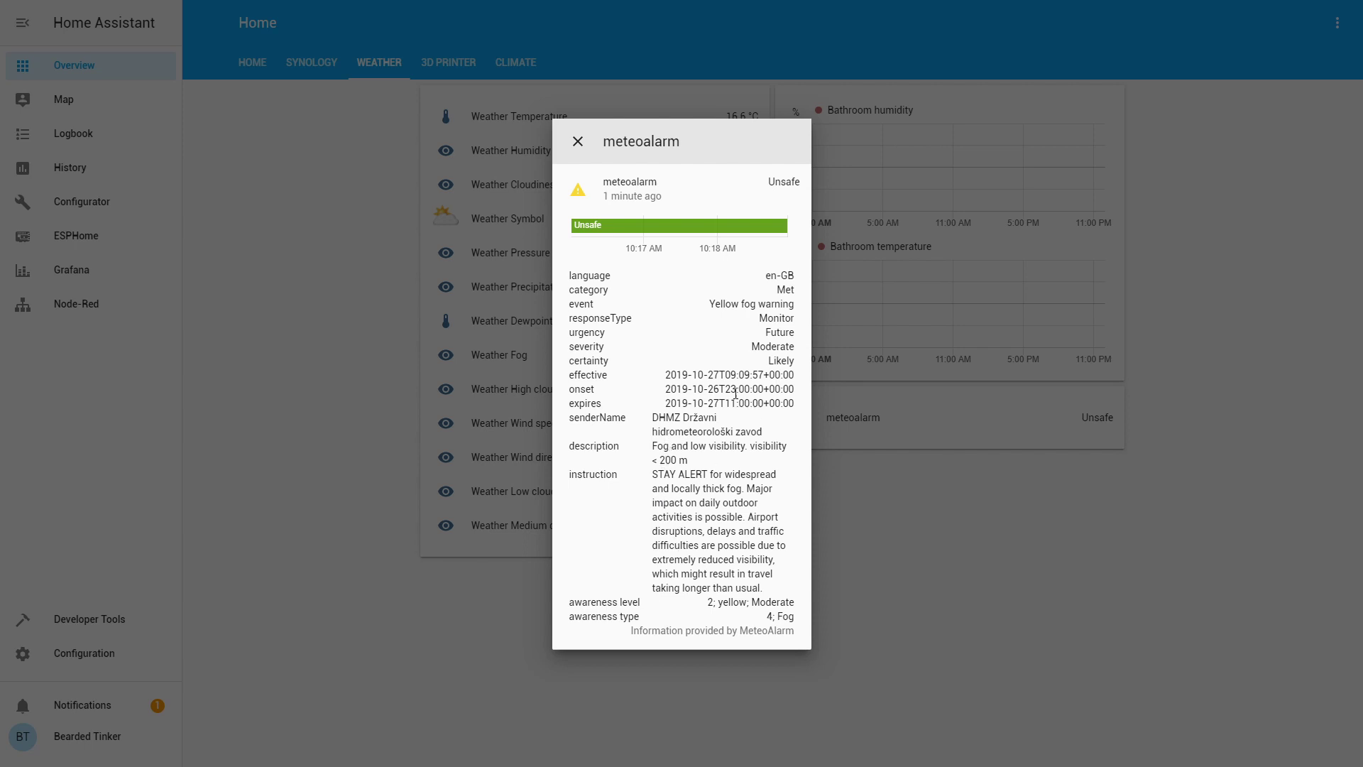
pyautogui.click(578, 144)
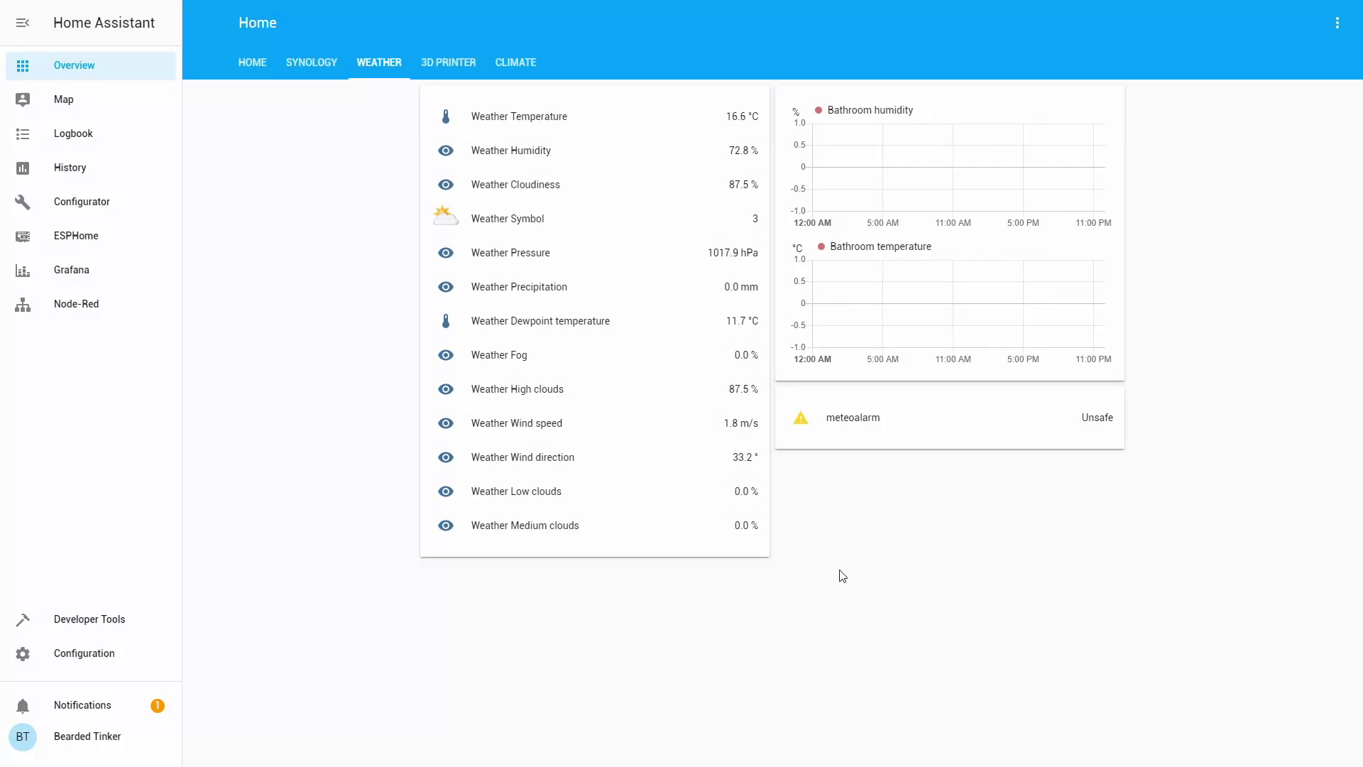